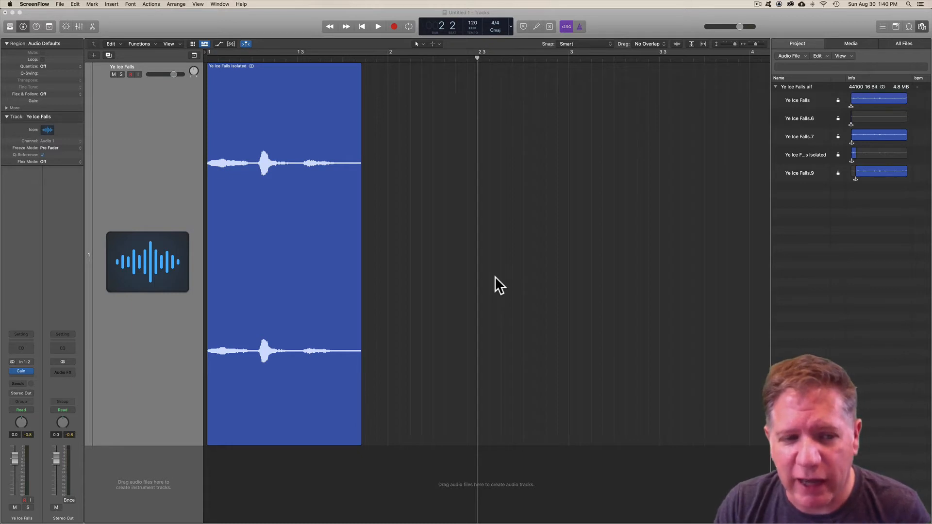
Step: Hide the browser and select the Ye Ice Falls Isolated region, viewing its waveform close up
left_click(922, 26)
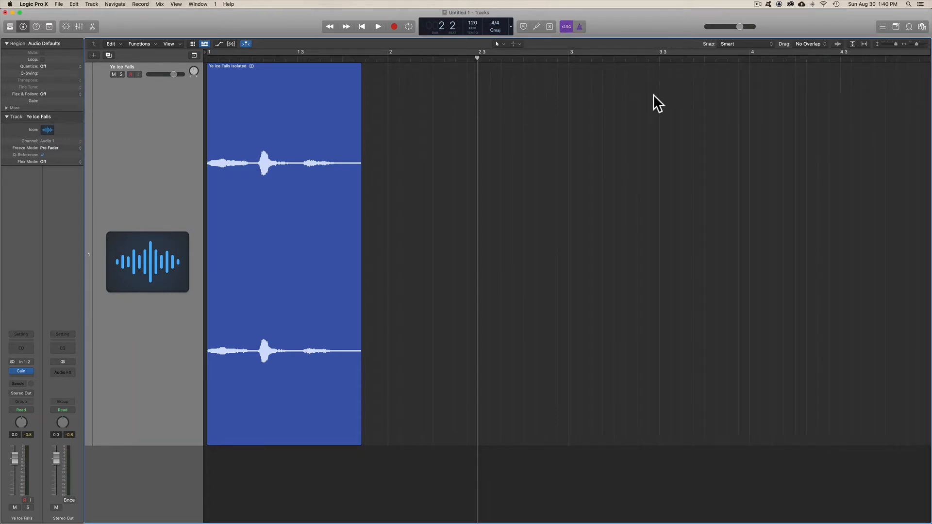
left_click(321, 218)
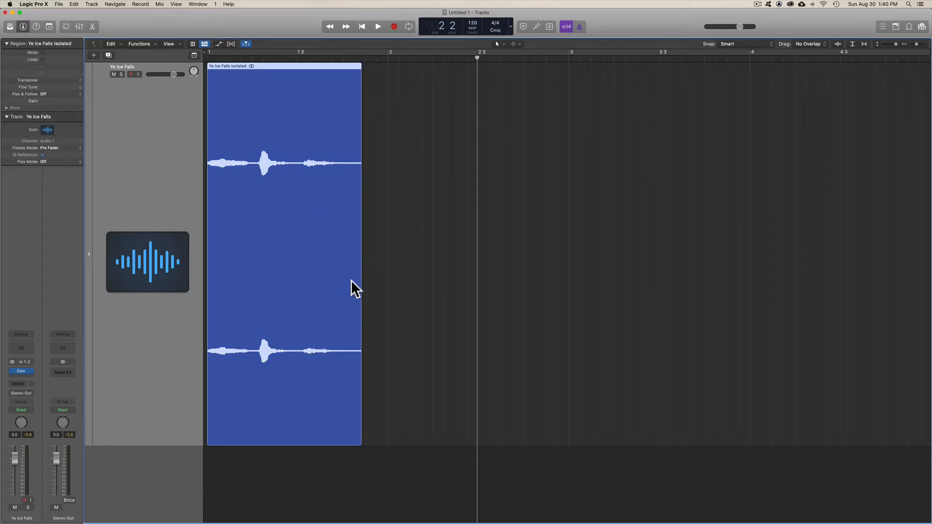
key("z")
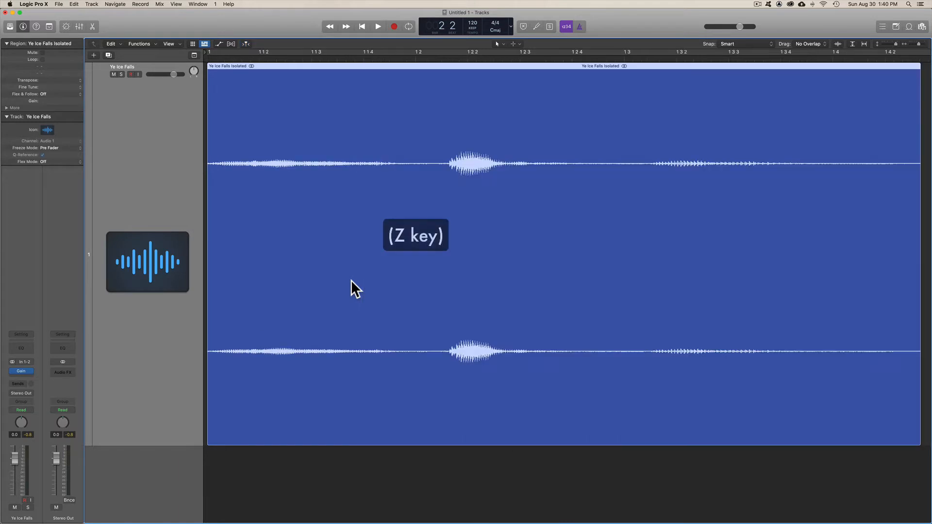
key("z")
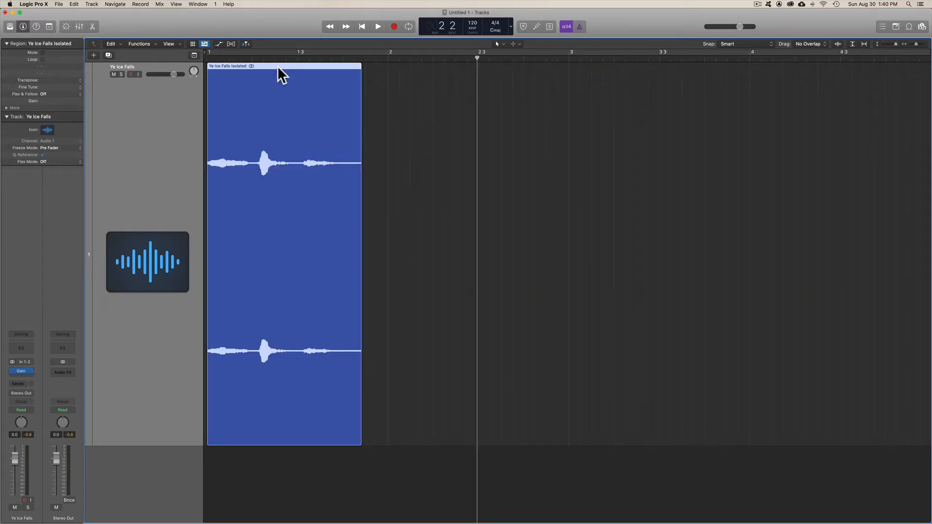
Step: Move the Ye Ice Falls Isolated region to bar 1 beat 3, and loop it past bar 3 with a short playback
left_click_drag(278, 63, 369, 63)
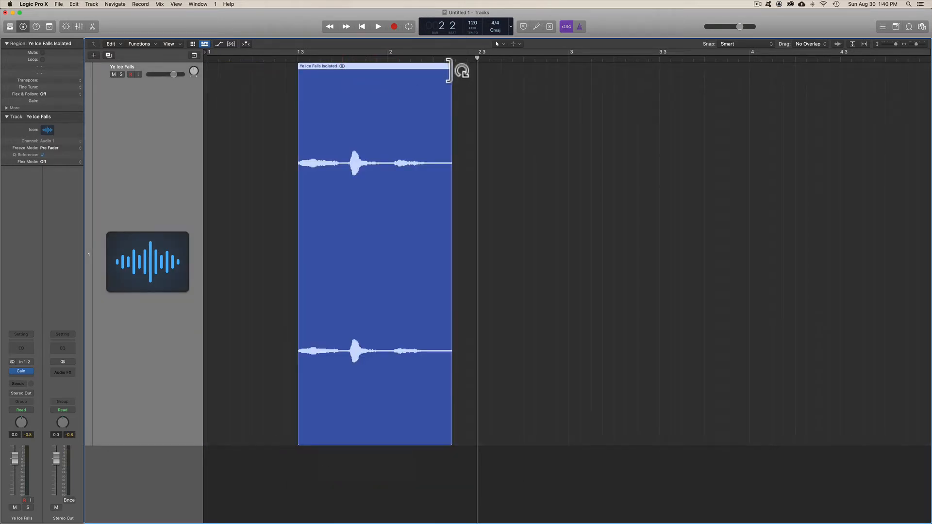
left_click_drag(448, 75, 630, 101)
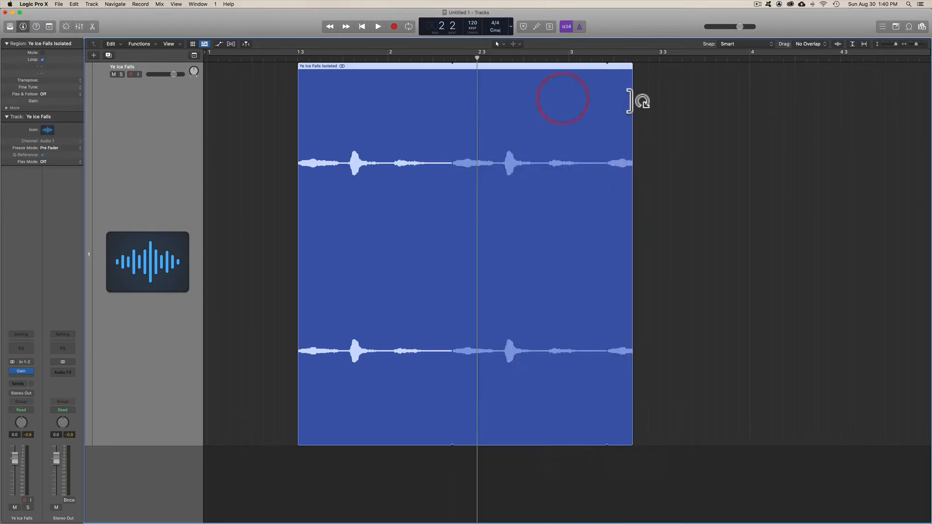
key("comma")
key("comma")
key("space")
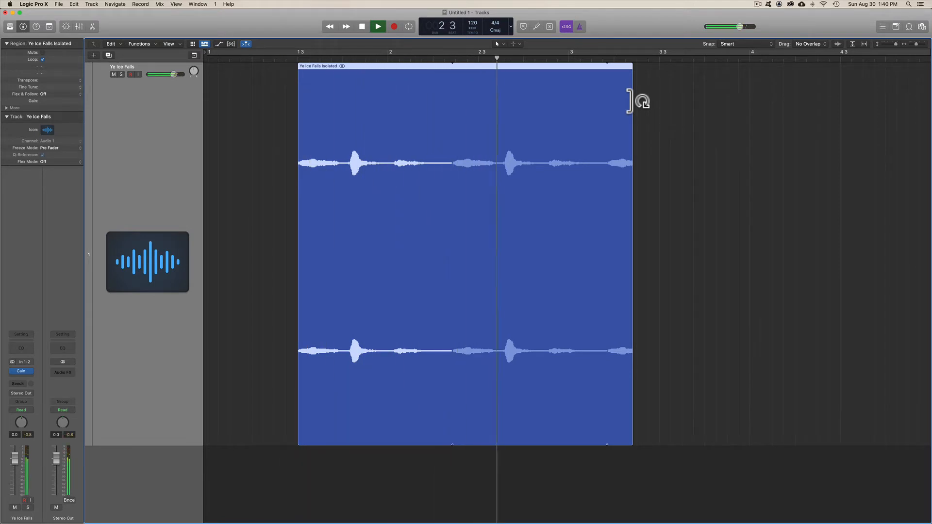
key("space")
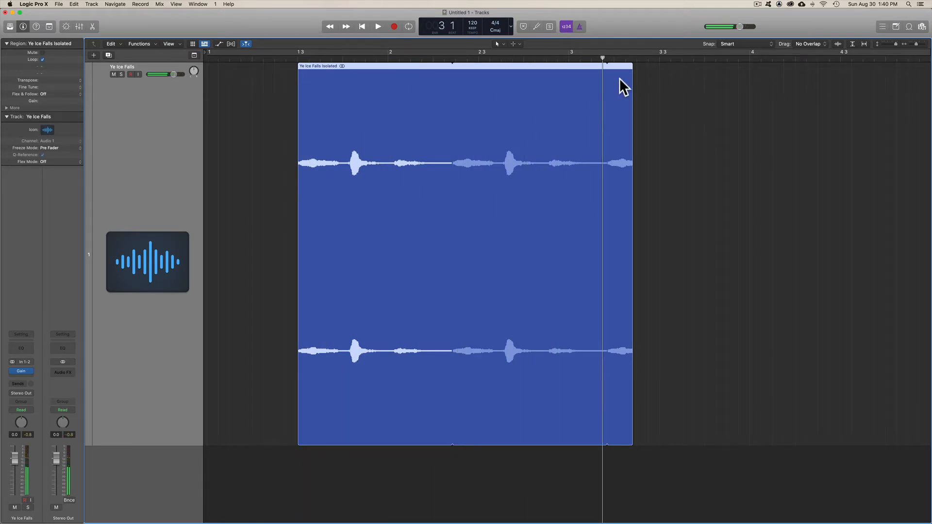
Step: Remove the loop from the region and move it back to the start of bar 1
left_click_drag(630, 71, 404, 88)
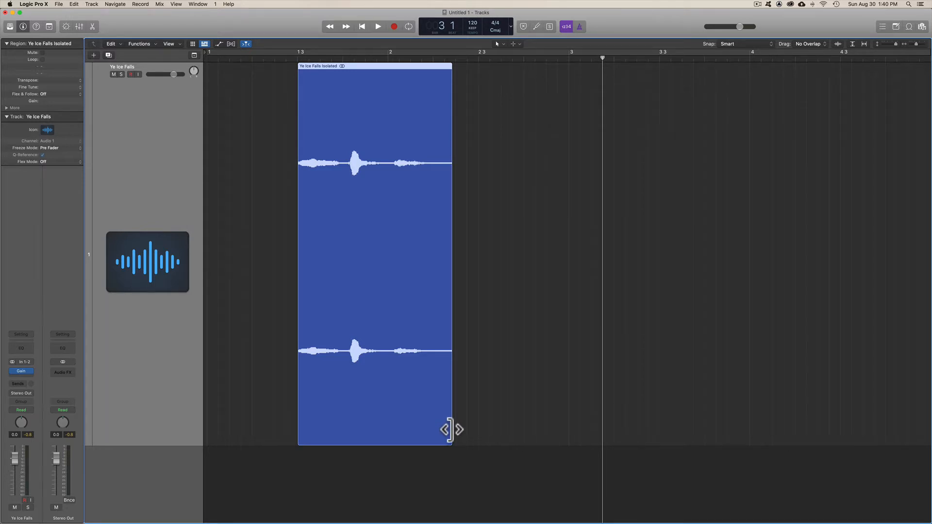
left_click_drag(451, 429, 772, 399)
key("super+z")
left_click_drag(364, 63, 268, 68)
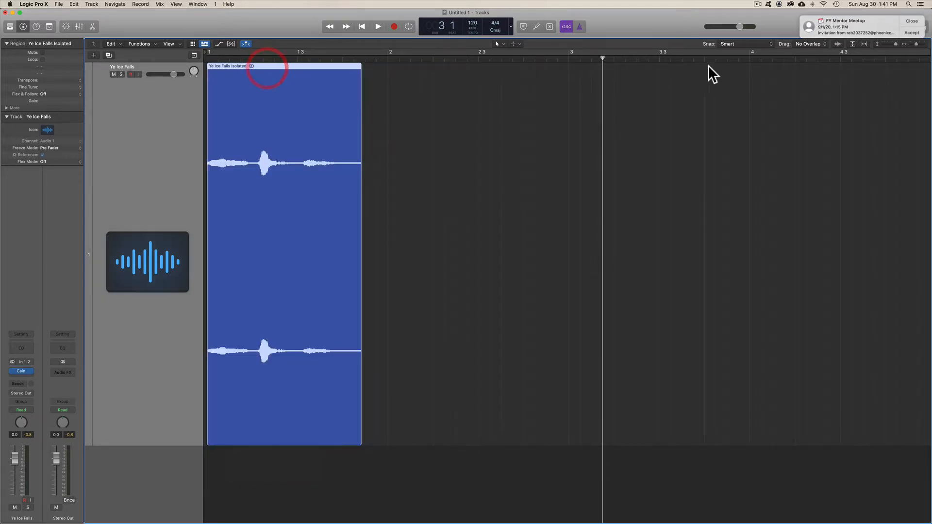
left_click(912, 21)
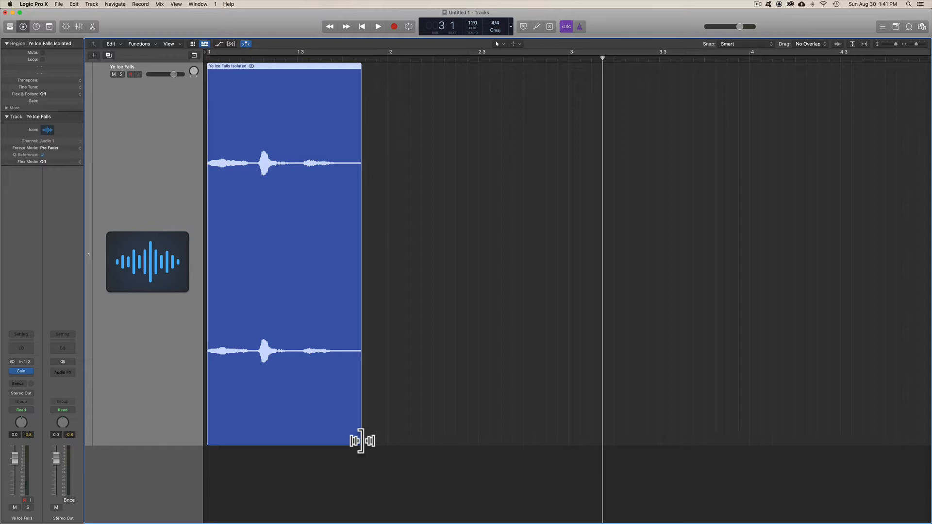
Step: Time-stretch the region to about four times its length and play it from the beginning
left_click_drag(361, 441, 878, 430)
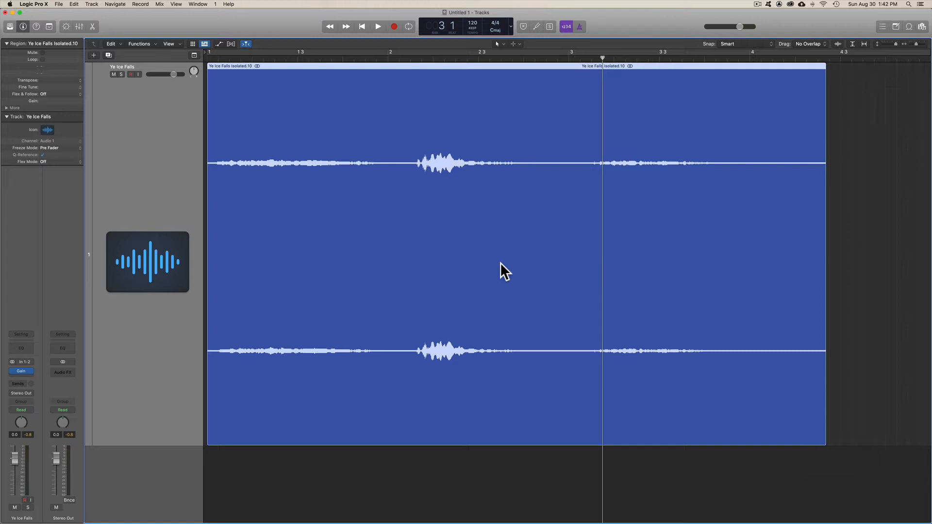
key("Return")
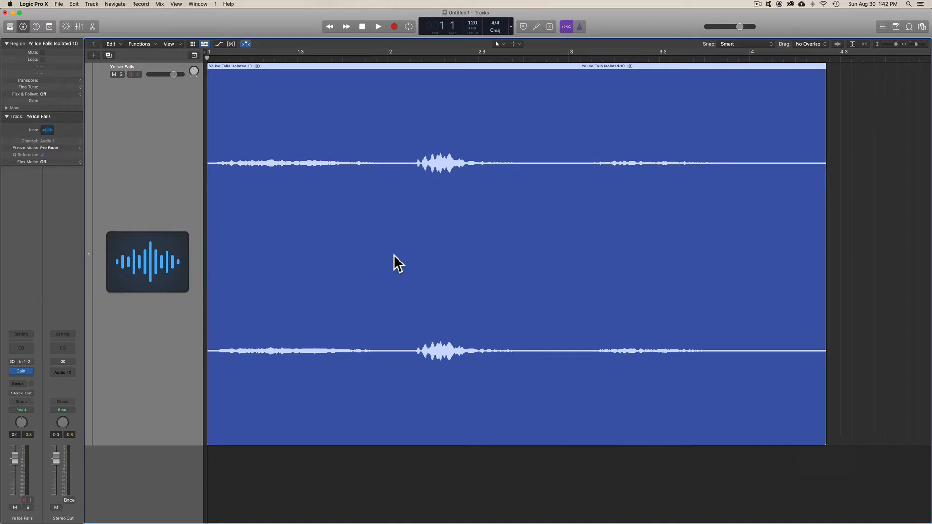
key("space")
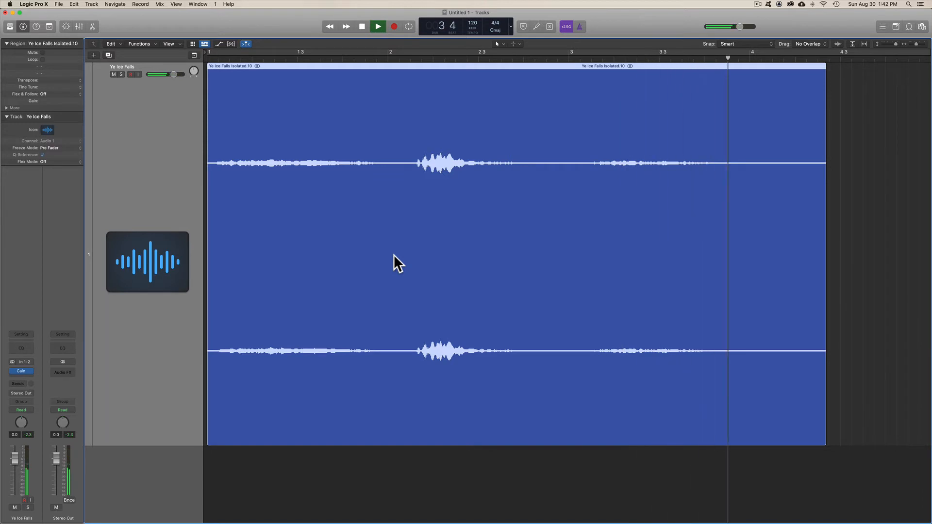
key("space")
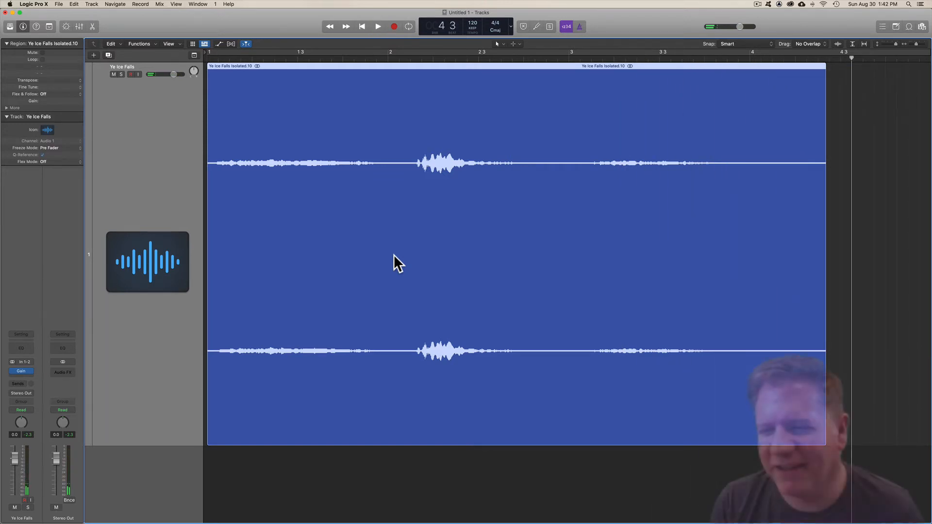
Step: Replay the stretched region from the beginning and undo the time stretch
key("Return")
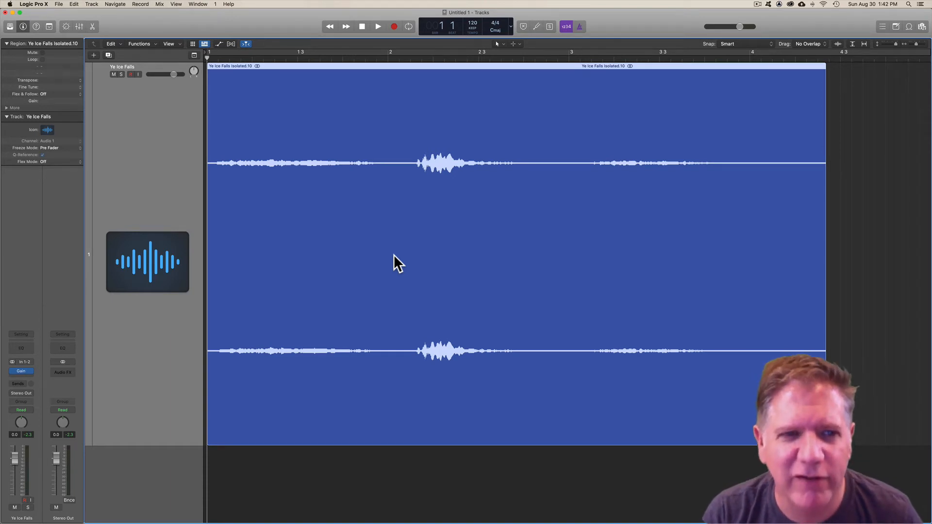
key("space")
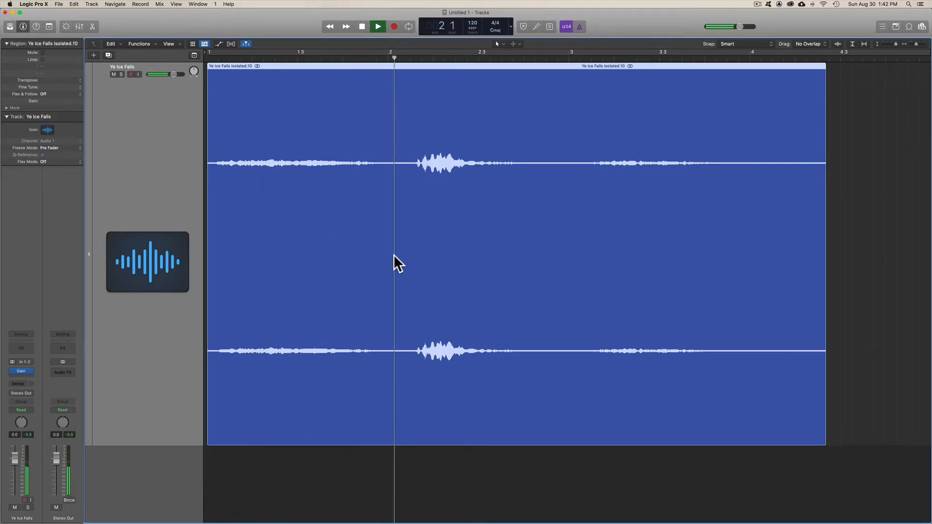
key("space")
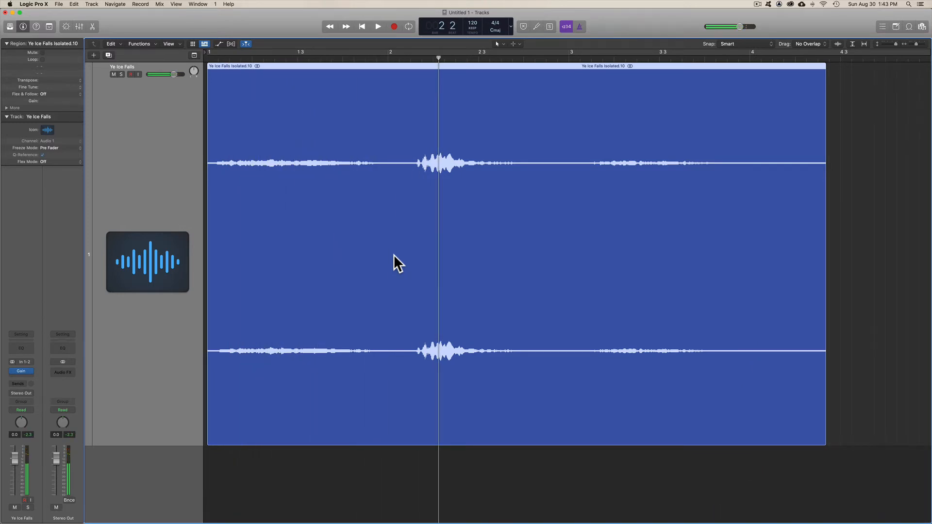
key("Return")
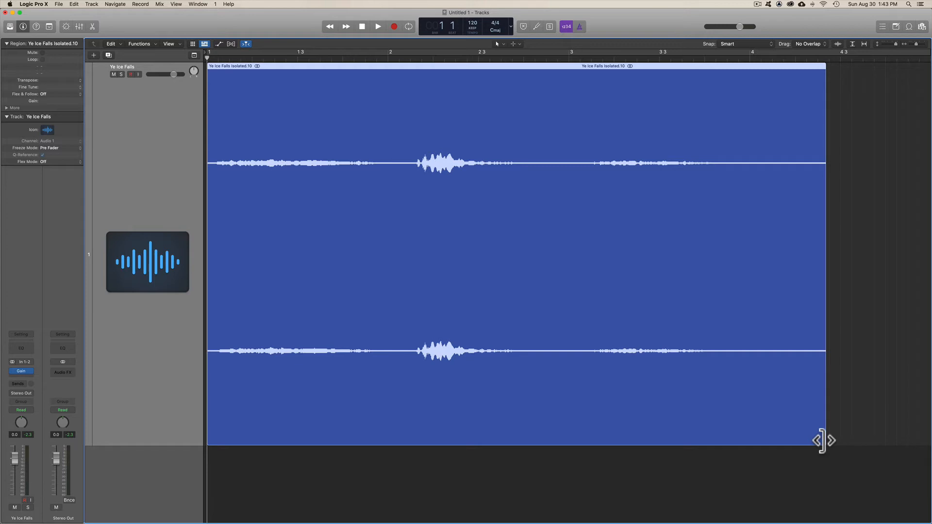
key("super+z")
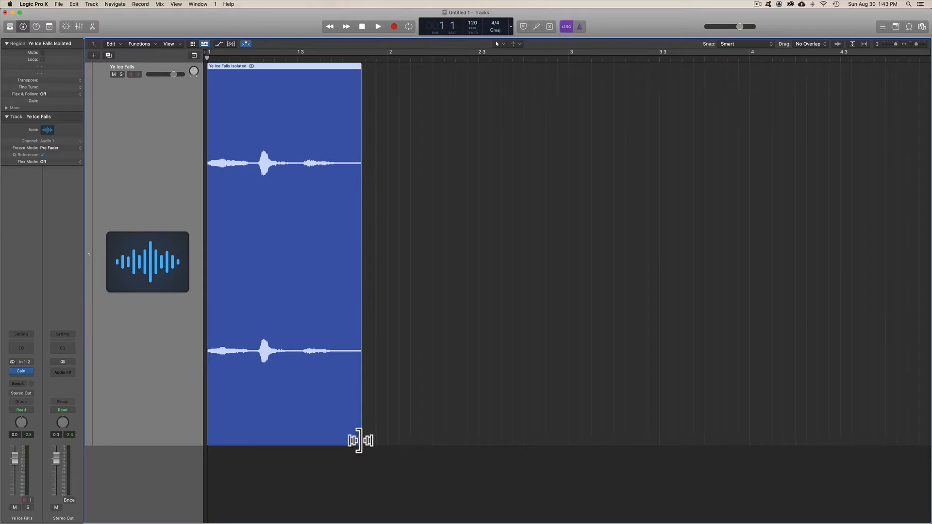
Step: Try time-compressing the region to about a third of its length, audition it from the start, and undo the compression
left_click_drag(359, 441, 258, 440)
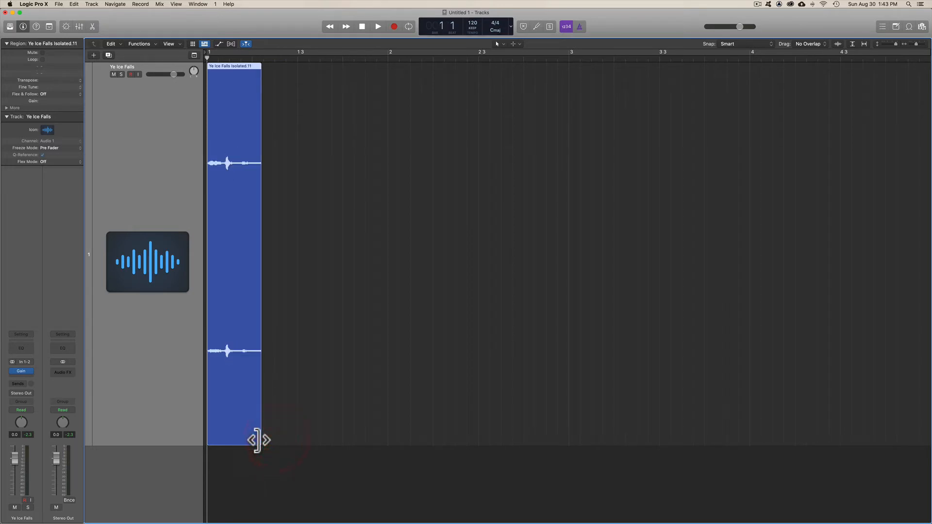
key("space")
key("space")
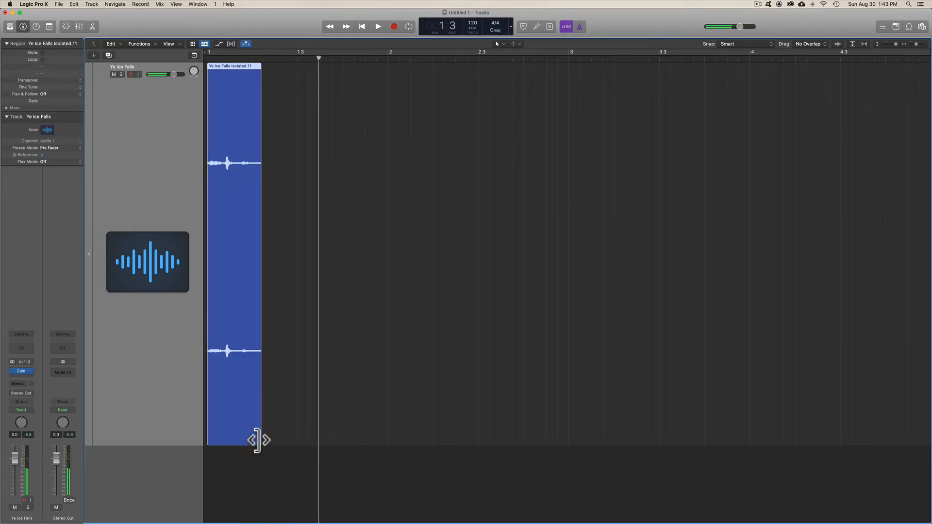
key("Return")
key("space")
key("space")
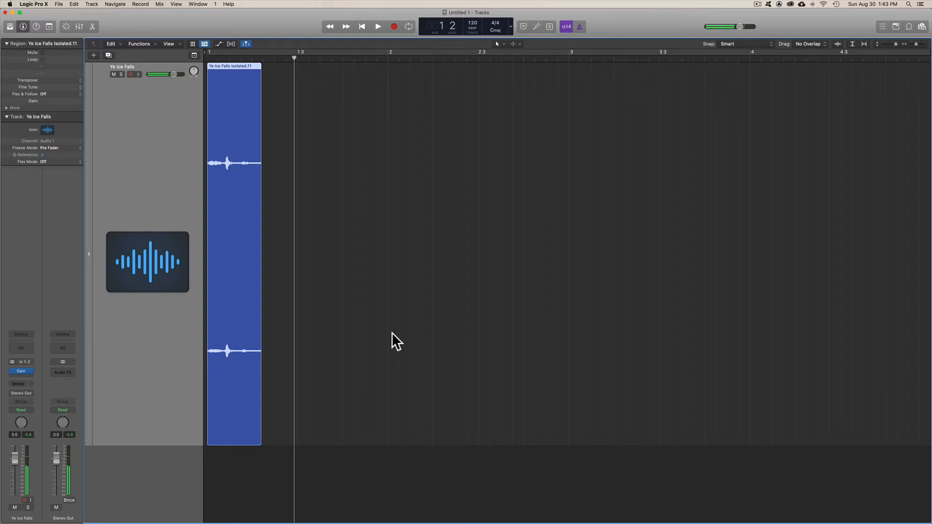
key("super+z")
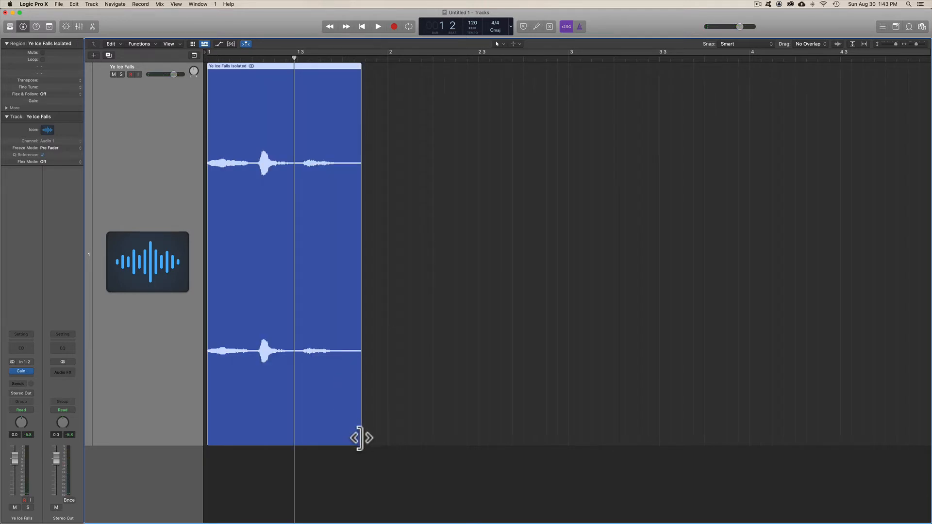
Step: Time-stretch the region three times in succession until it ends at about bar 55
left_click_drag(360, 440, 859, 384)
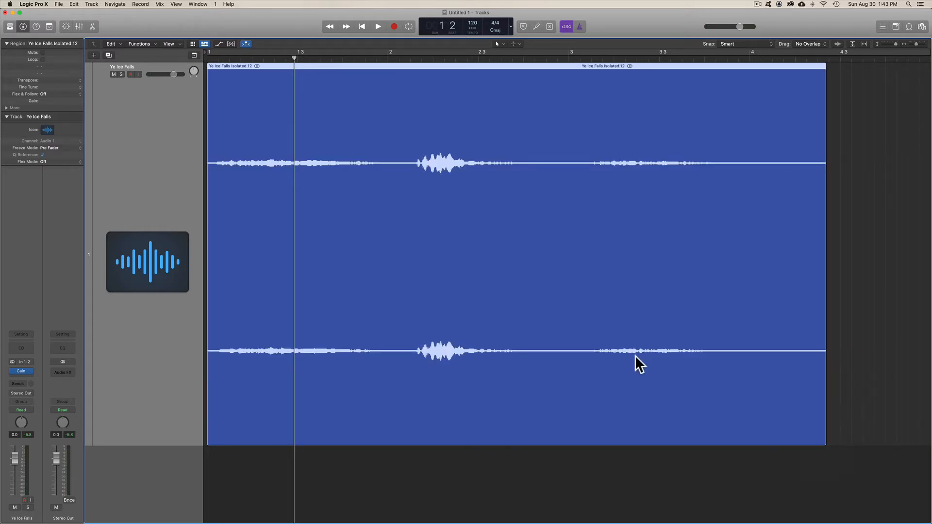
scroll(596, 341, "down", 10)
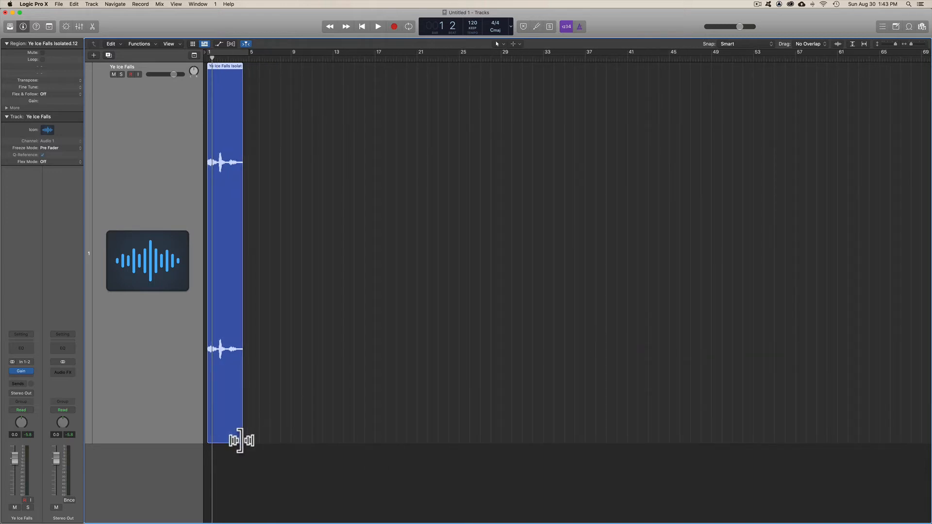
left_click_drag(240, 439, 607, 434)
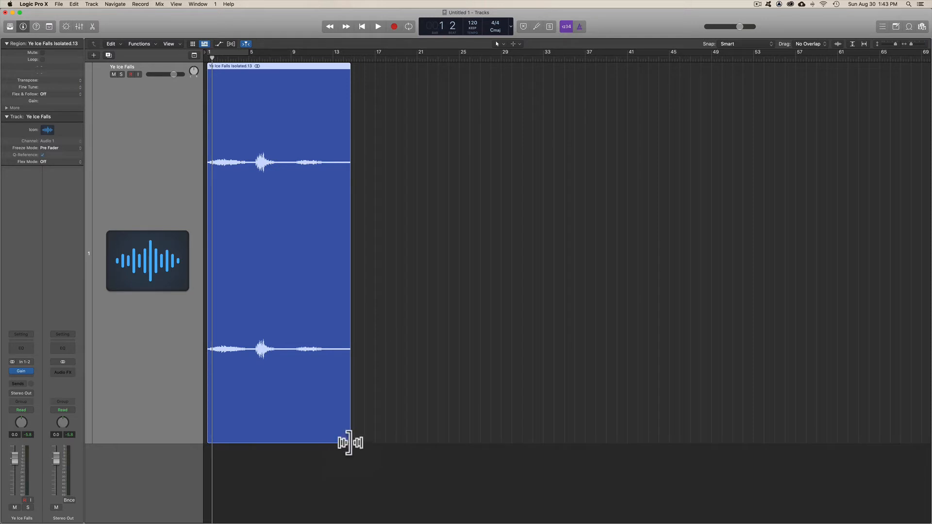
left_click_drag(349, 441, 882, 441)
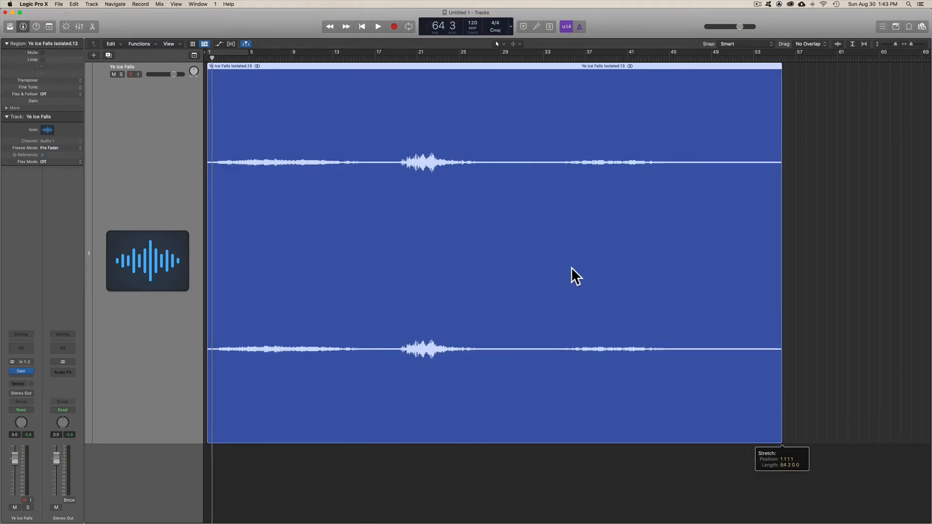
Step: Time-stretch the region further to a length of 127 bars and 3 beats
scroll(719, 381, "right", 5)
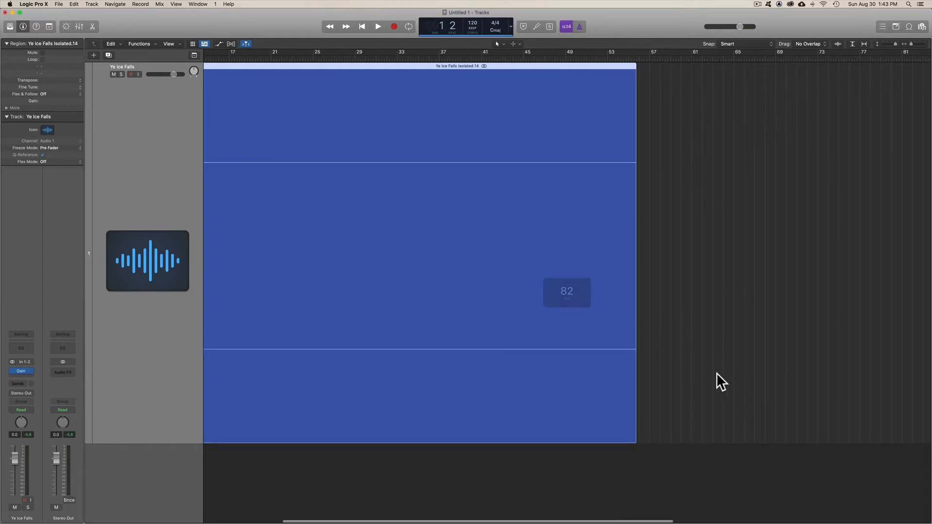
left_click_drag(636, 437, 921, 427)
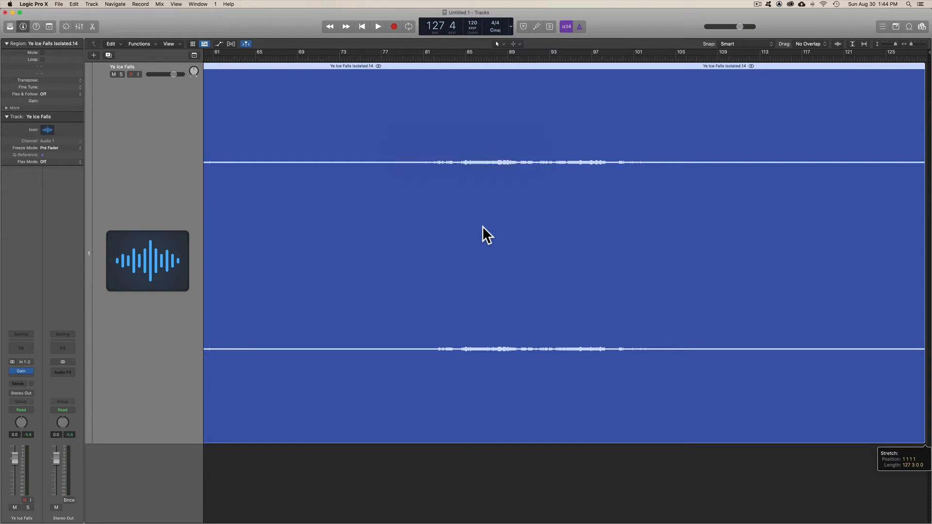
left_click_drag(482, 229, 522, 228)
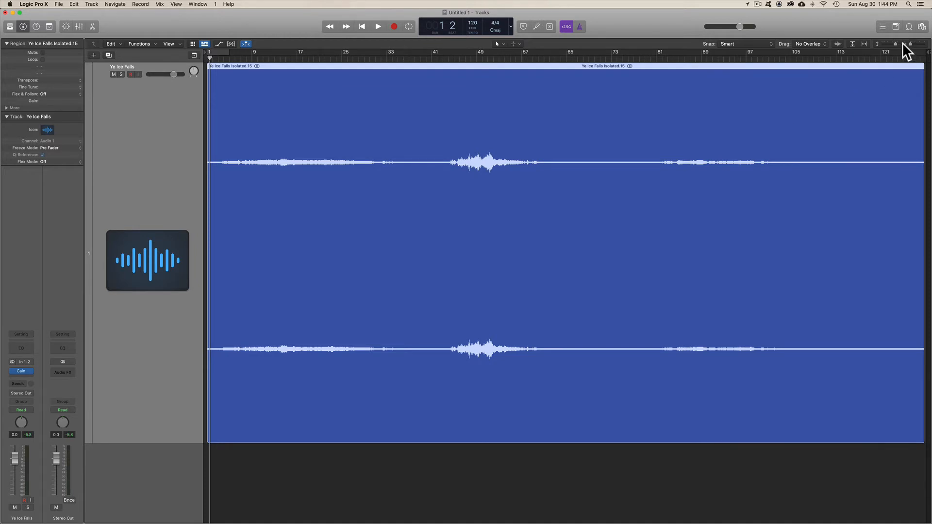
mouse_move(909, 44)
left_mouse_down()
mouse_move(918, 44)
mouse_move(909, 43)
left_mouse_up()
left_click(877, 46)
Step: Check the Gain plug-in settings on the Ye Ice Falls track and play the stretched region from the beginning
key("Return")
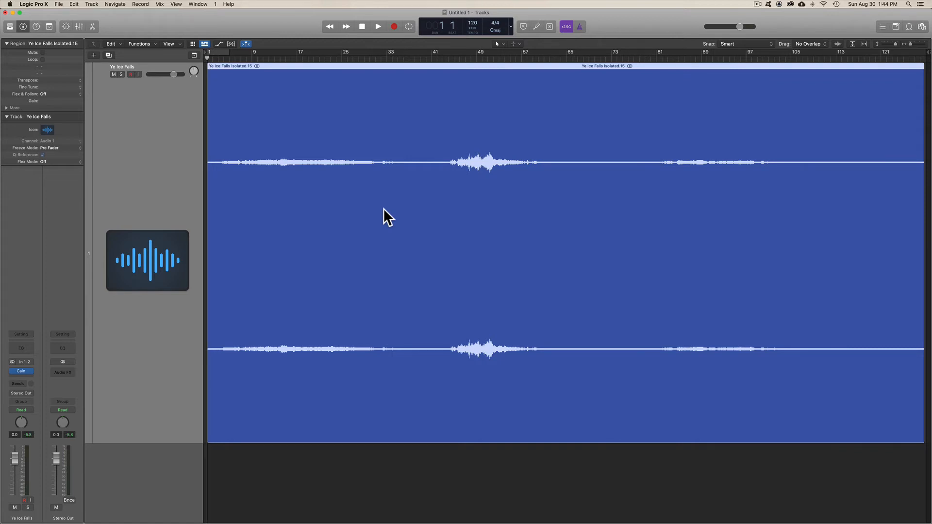
left_click(21, 371)
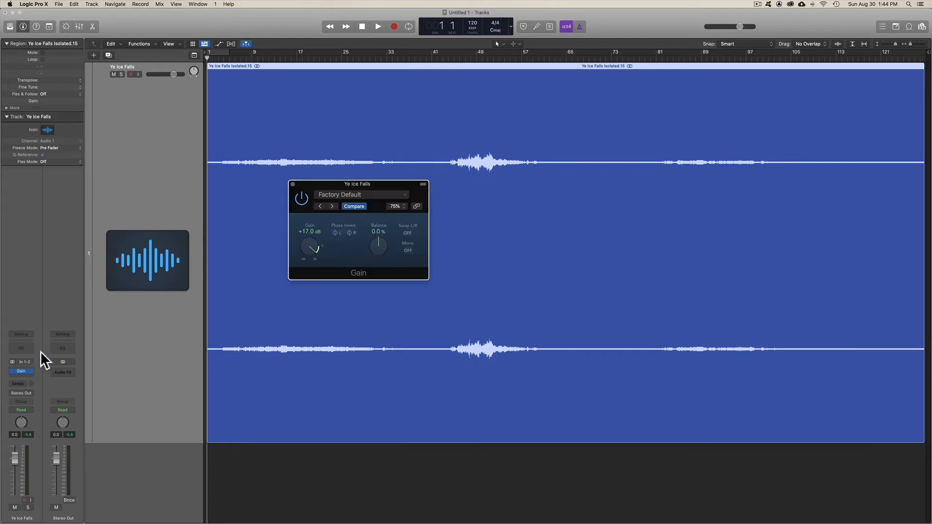
left_click(293, 184)
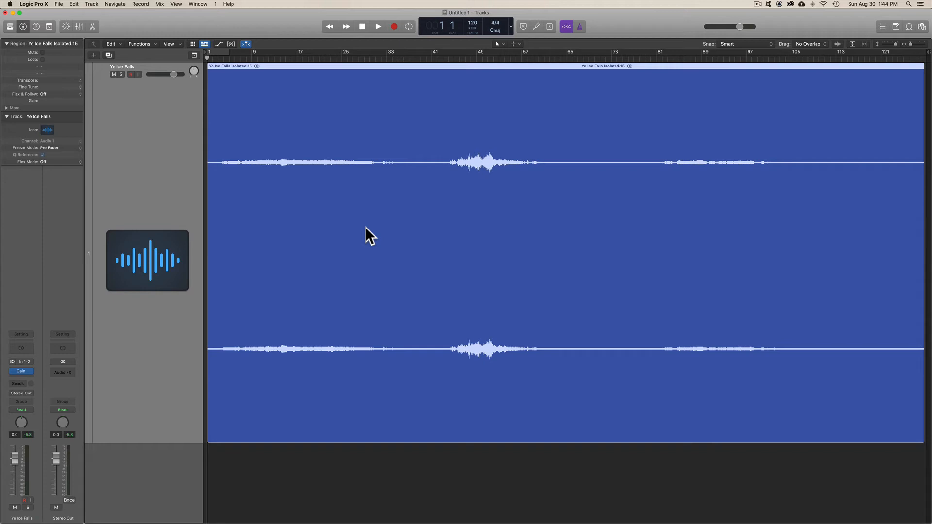
key("space")
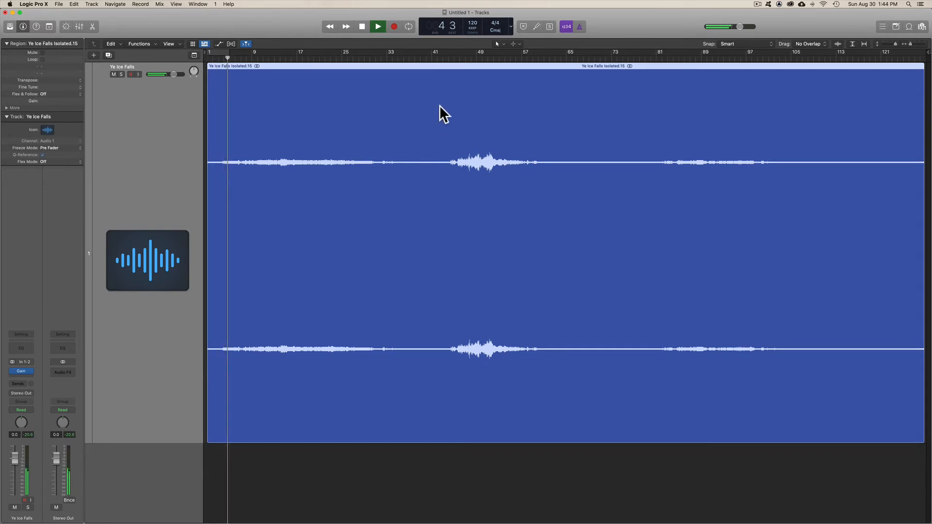
Step: Stop playback, place the playhead at bar 34 and set the transport display to Beats & Time
key("space")
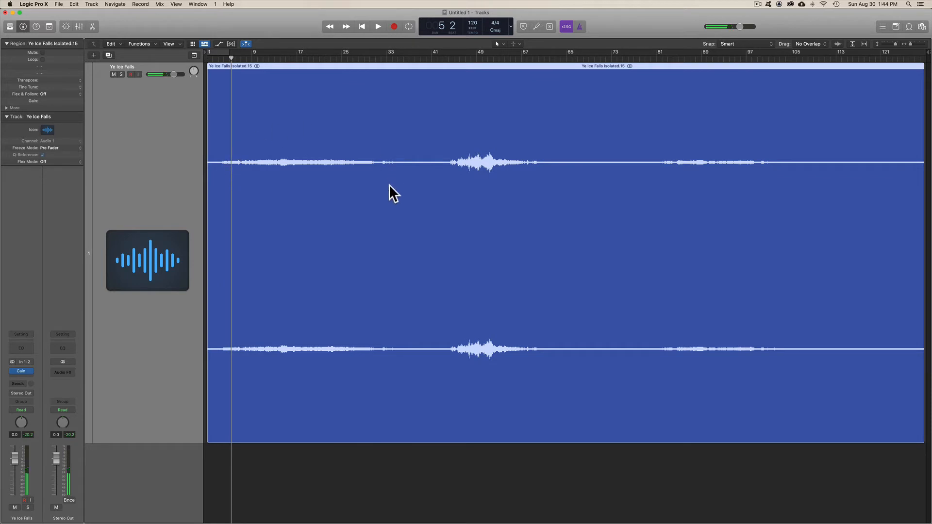
left_click(393, 57)
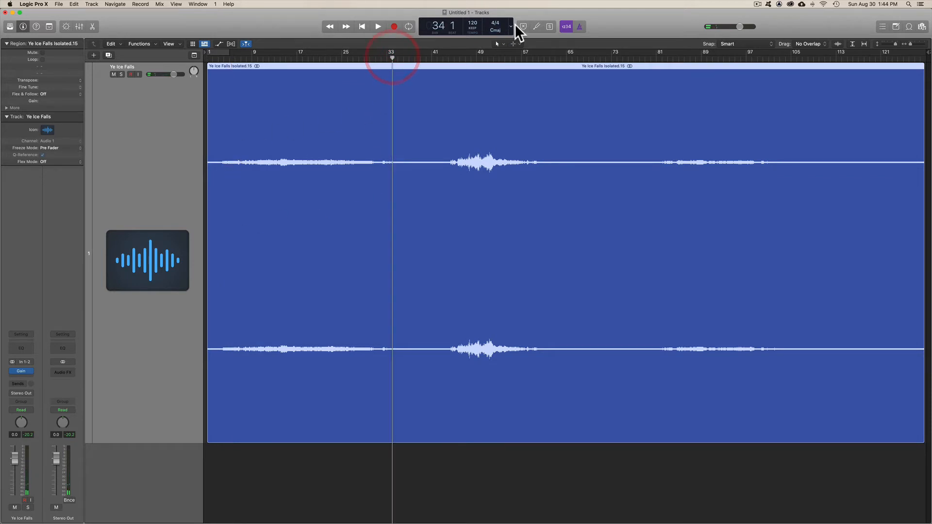
left_click(511, 25)
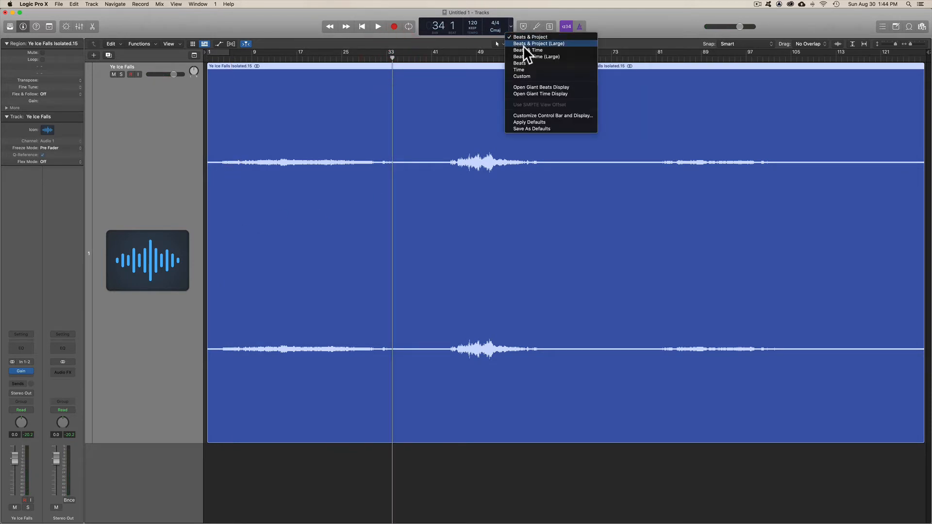
left_click(518, 50)
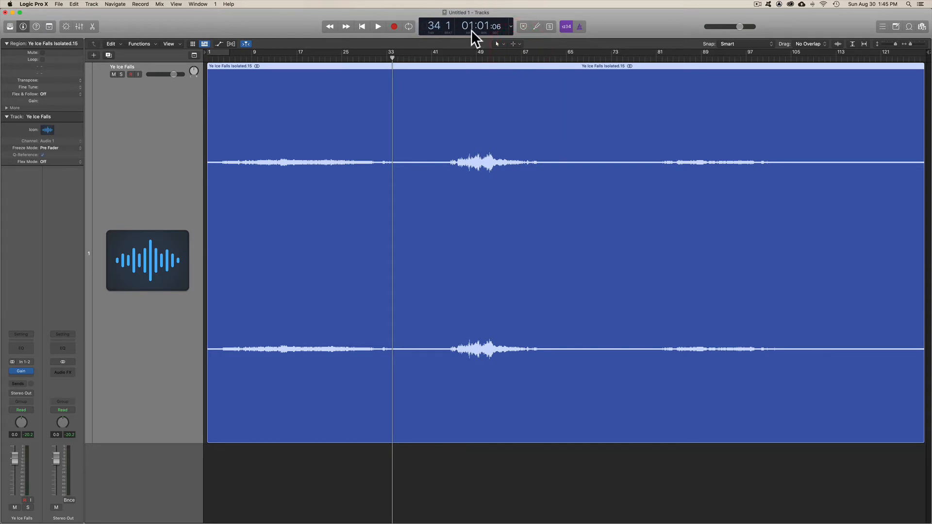
Step: Audition the loud middle section of the stretched region from bar 44 to about bar 49
left_click_drag(392, 57, 448, 58)
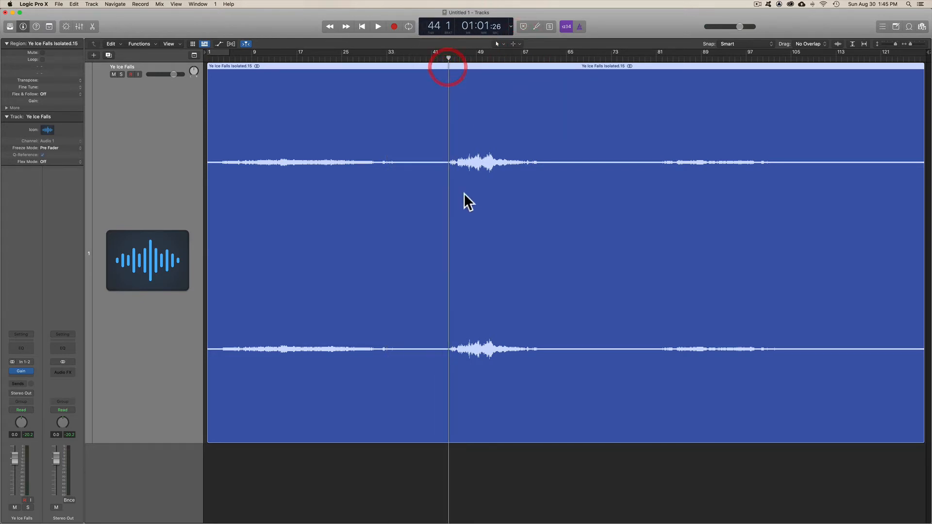
key("space")
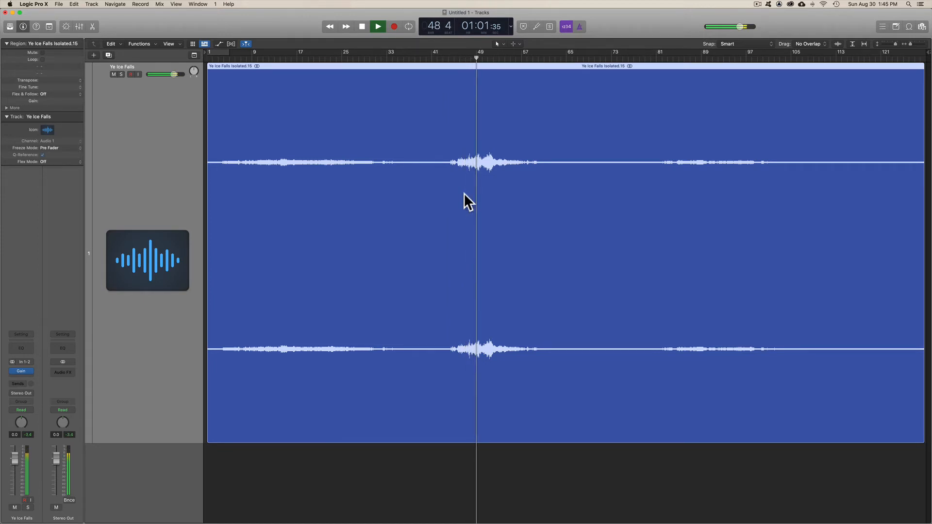
key("space")
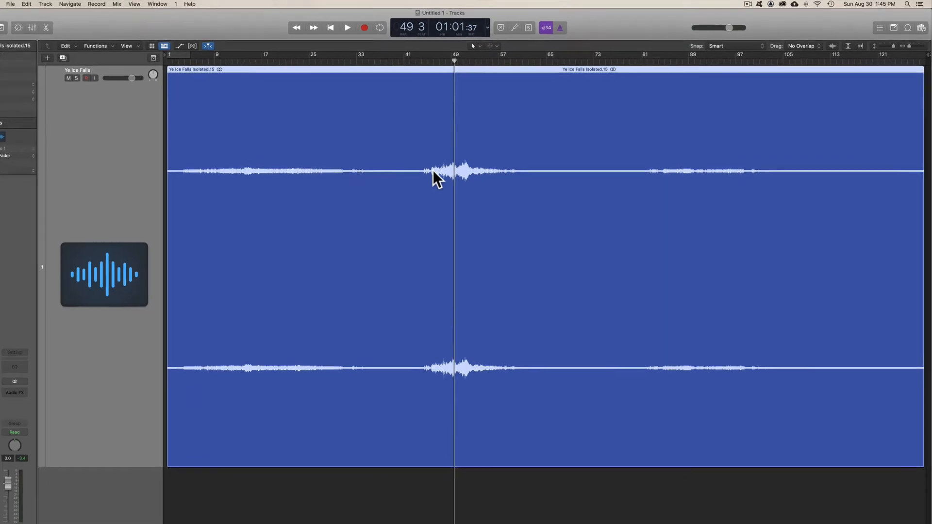
Step: Show the project audio browser and compare the original Ye Ice Falls file with the successive time-stretched files
left_click(918, 40)
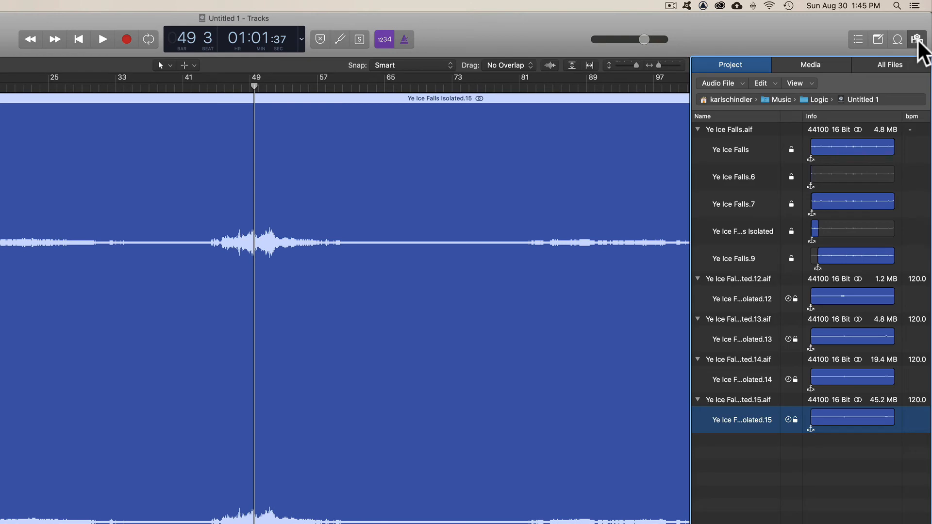
left_click(738, 400)
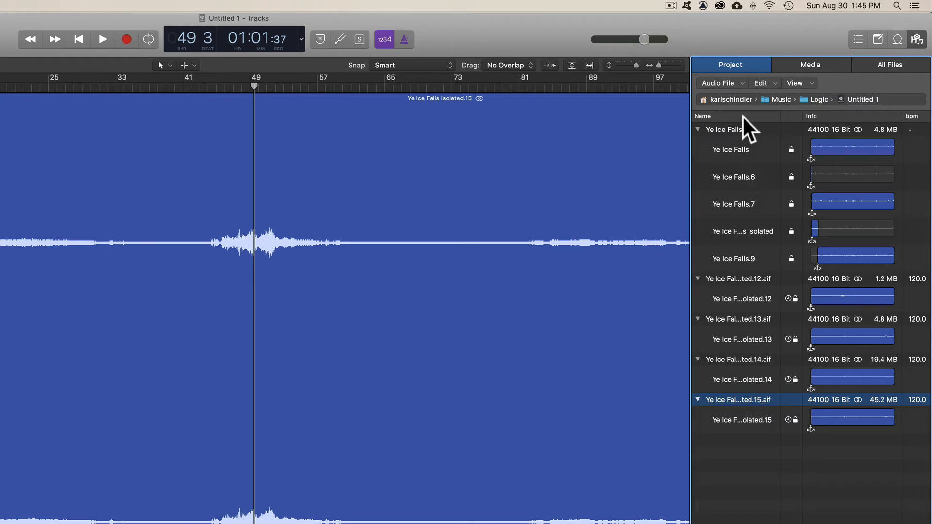
left_click(731, 128)
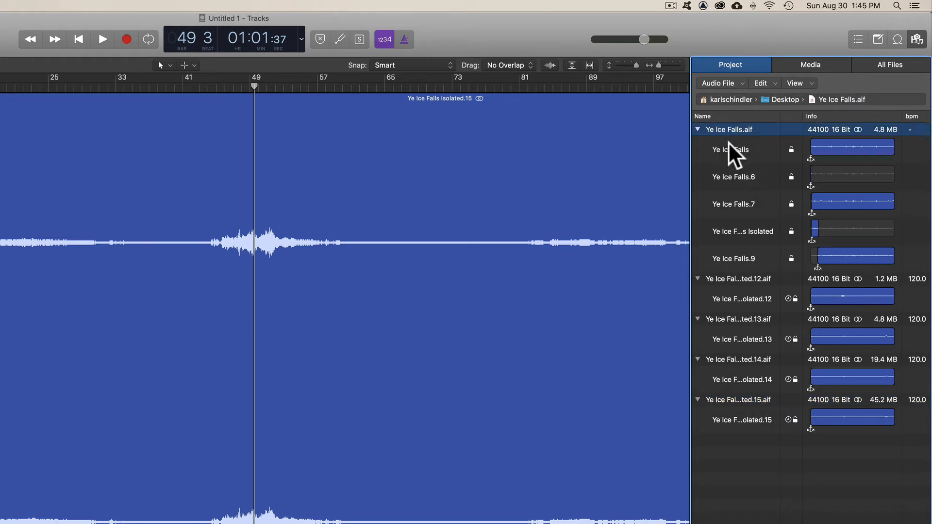
left_click(725, 400)
left_click(725, 278)
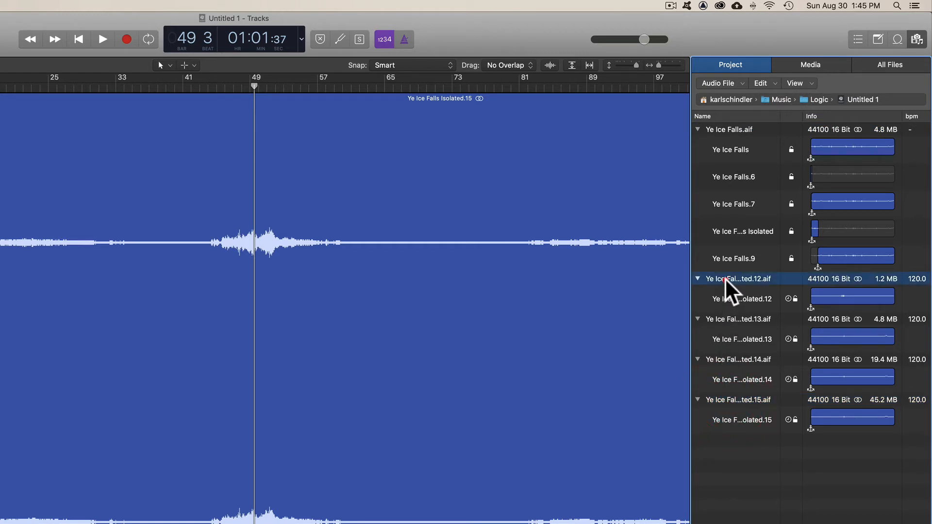
left_click(727, 318)
left_click(731, 360)
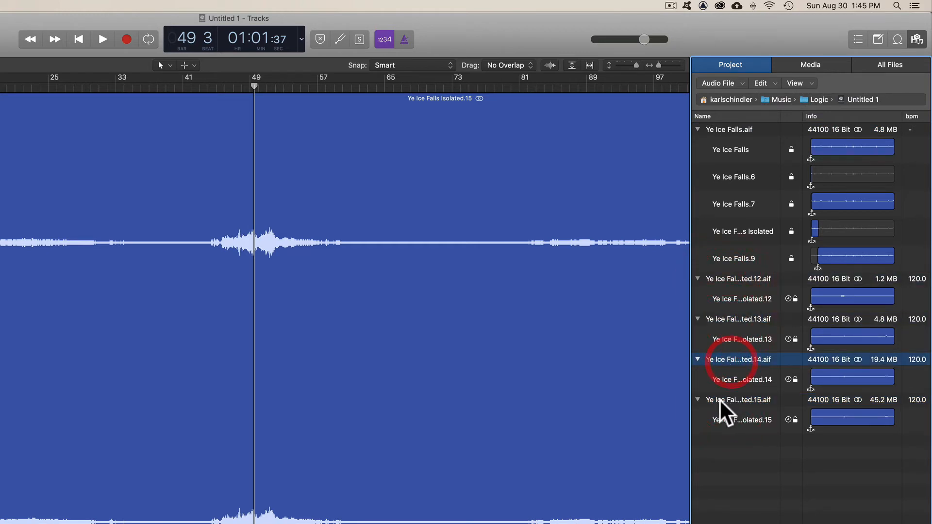
Step: Rename the Ye Ice Falls Isolated.15 audio file as Ye Ice Falls Super Stretched
left_click(719, 401)
left_click(733, 399)
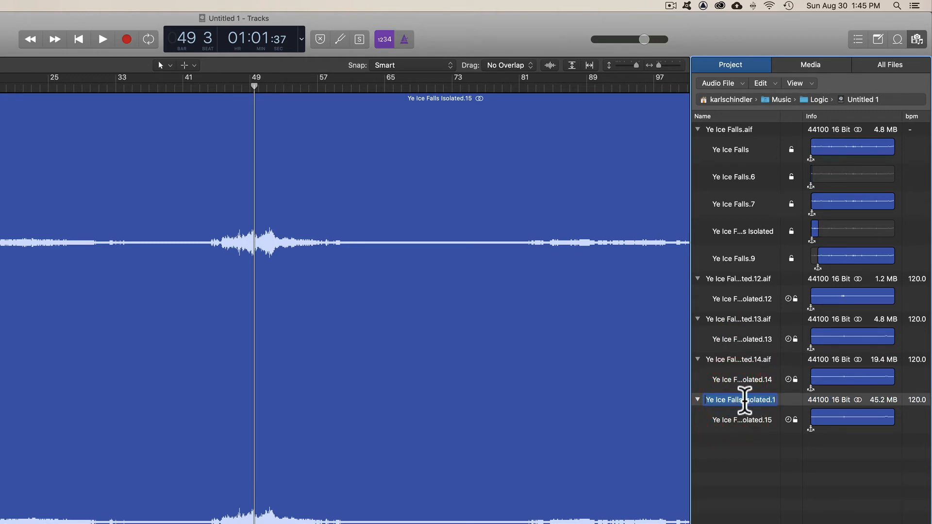
type("Ye")
type(" Ice Falls")
type(" Super St")
type("retched.")
key("Return")
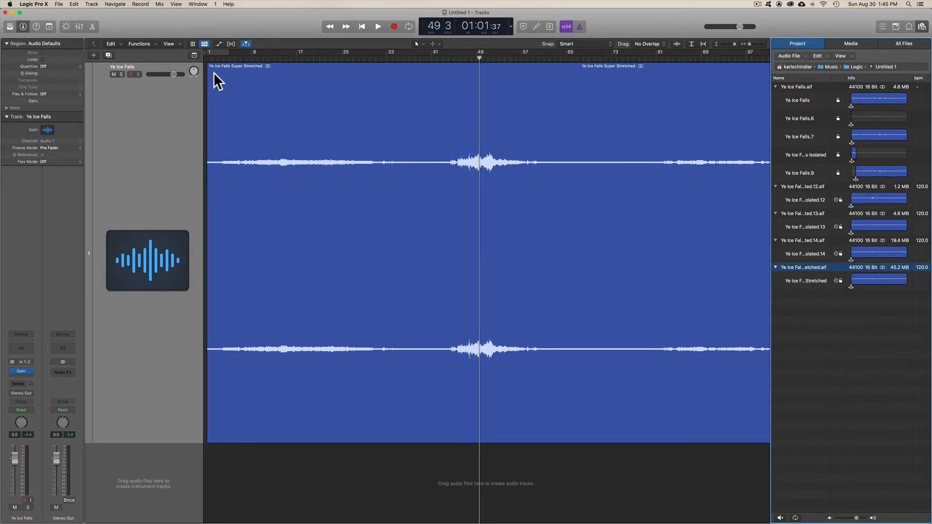
Step: Check the renamed file and its region in the project list, and audition the stretched region from the start and from about bar 47
left_click(798, 282)
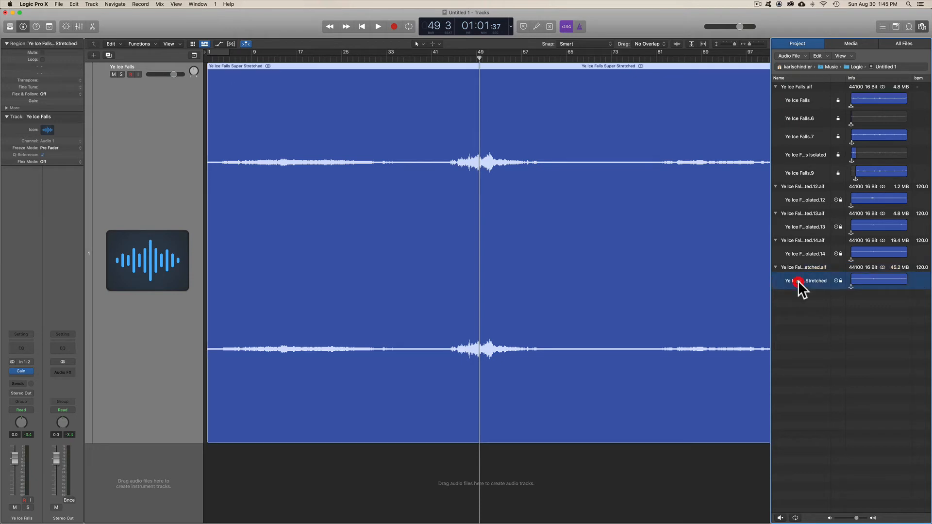
left_click(800, 266)
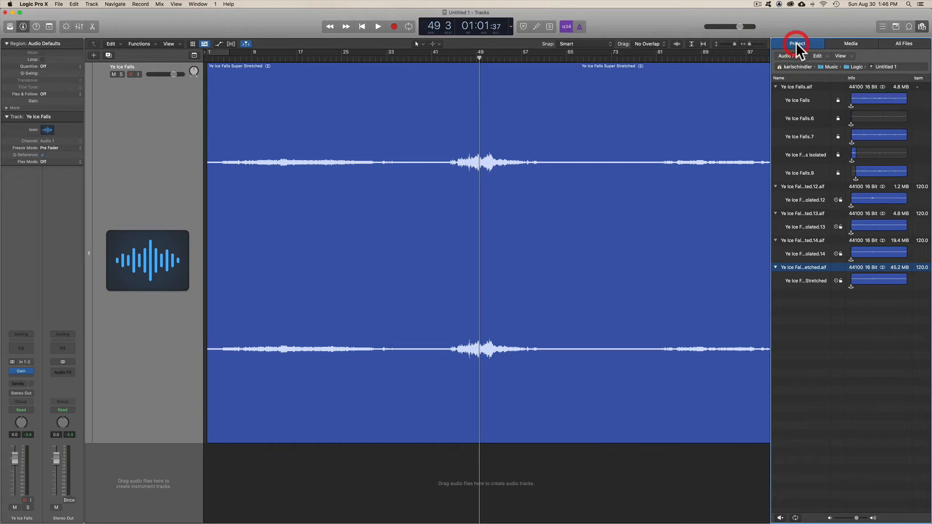
left_click(363, 202)
key("Return")
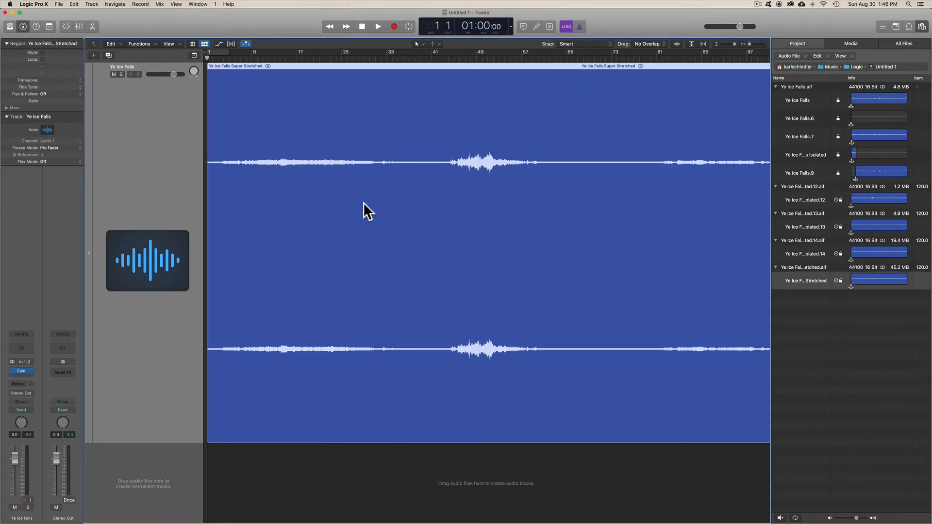
key("space")
left_click(465, 58)
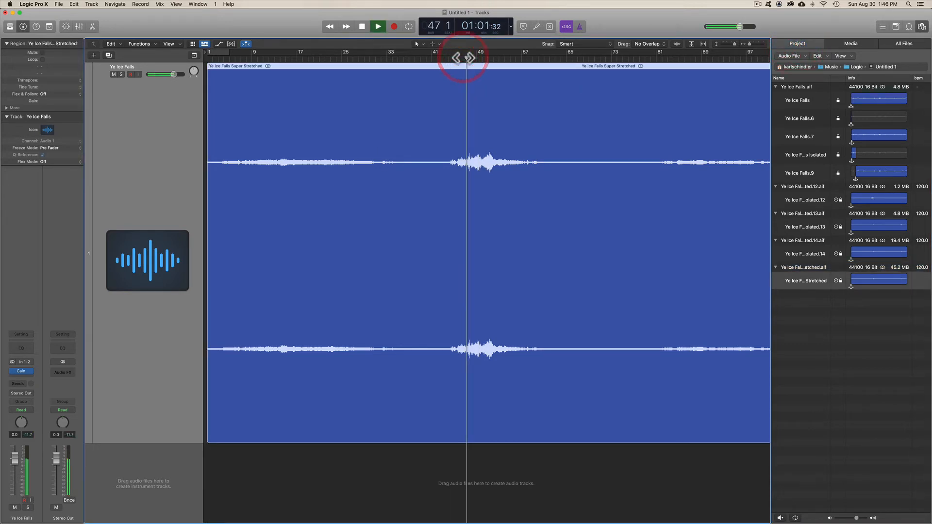
key("space")
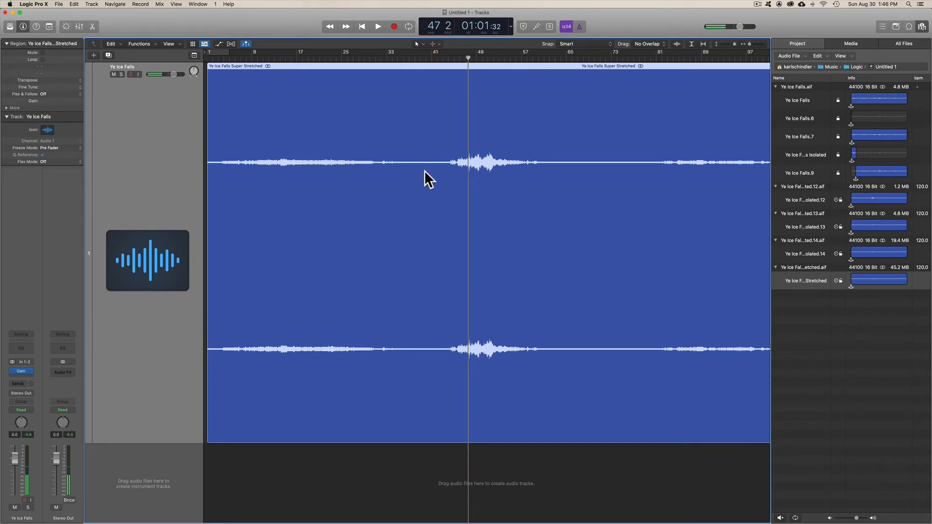
Step: Remove the stretched region from the Ye Ice Falls track and place the original Ye Ice Falls Isolated region at bar 9
key("Delete")
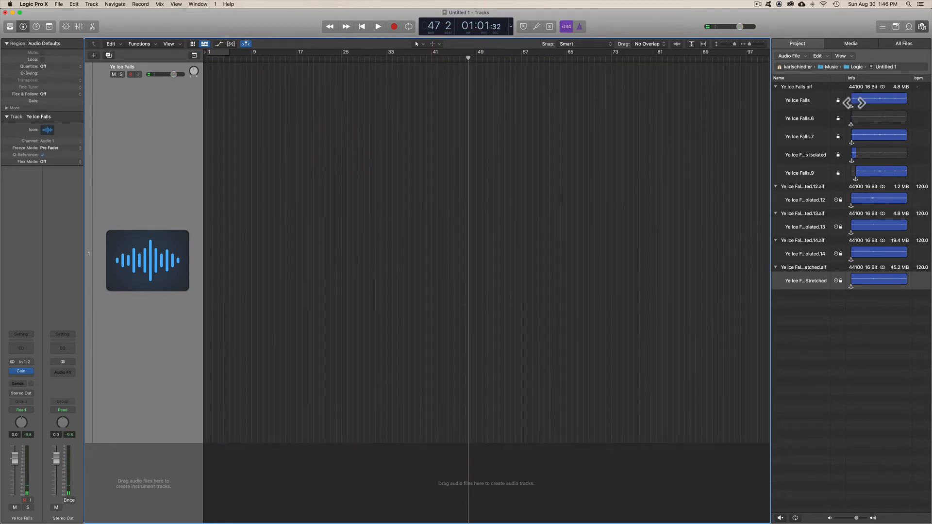
left_click(801, 155)
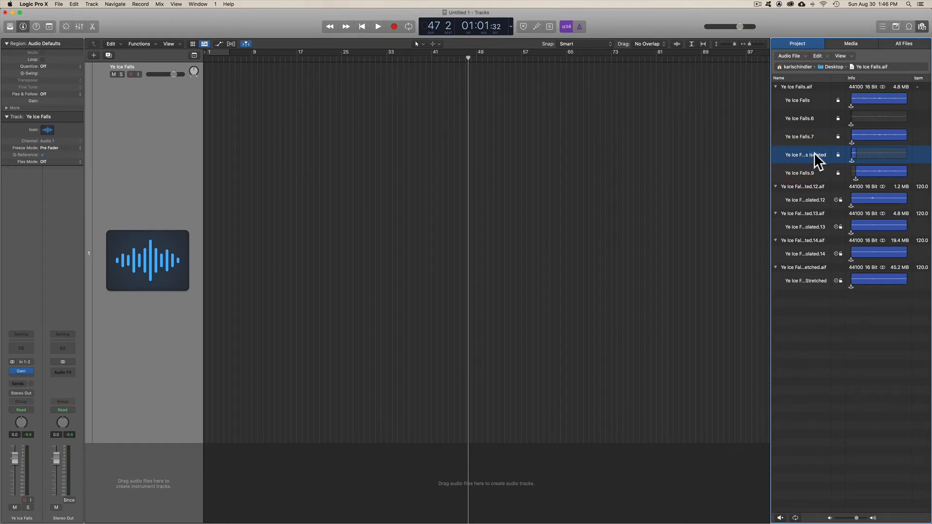
left_click_drag(815, 152, 253, 167)
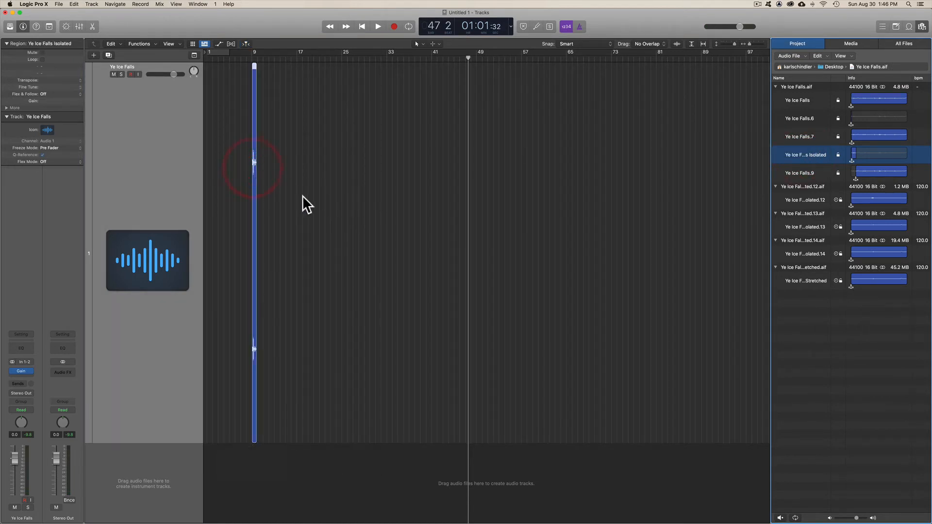
Step: Move the Ye Ice Falls Isolated region to the start of the track at bar 1
scroll(304, 196, "up", 10)
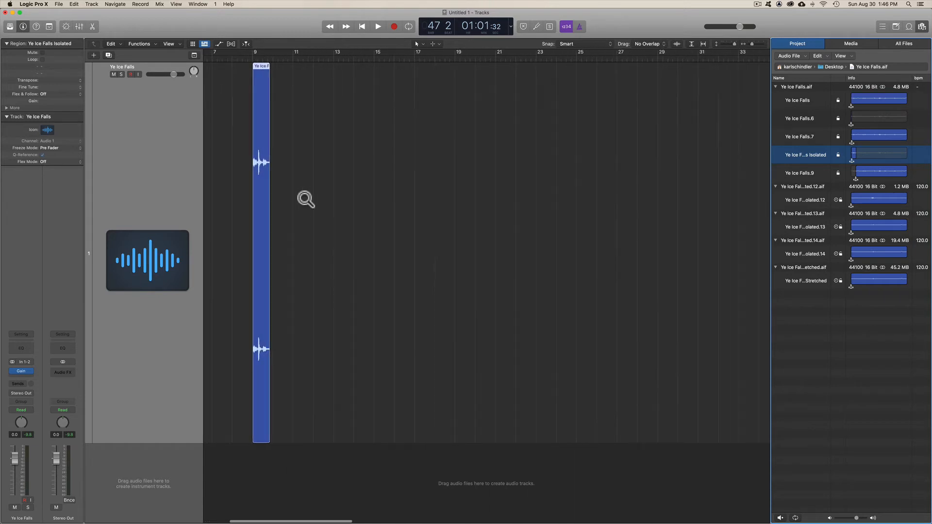
scroll(304, 196, "up", 5)
scroll(377, 179, "left", 10)
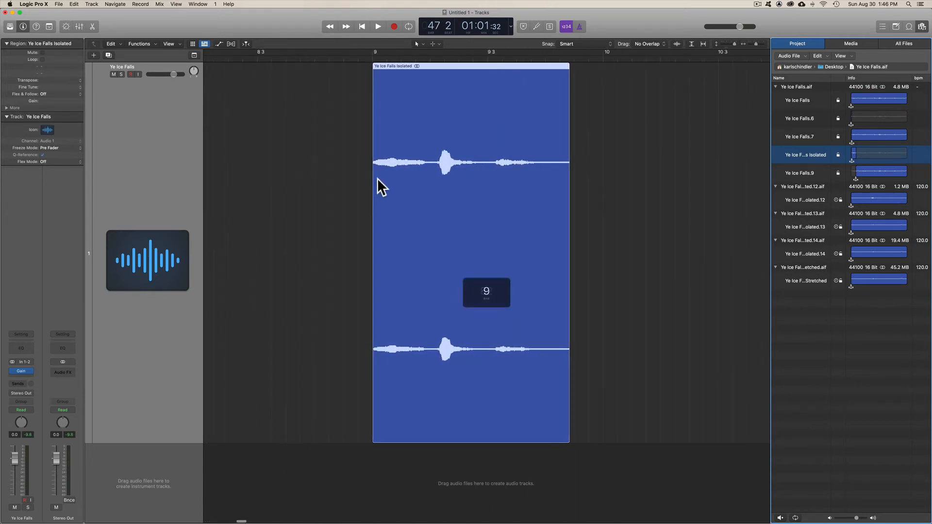
left_click_drag(642, 65, 262, 73)
scroll(346, 132, "left", 15)
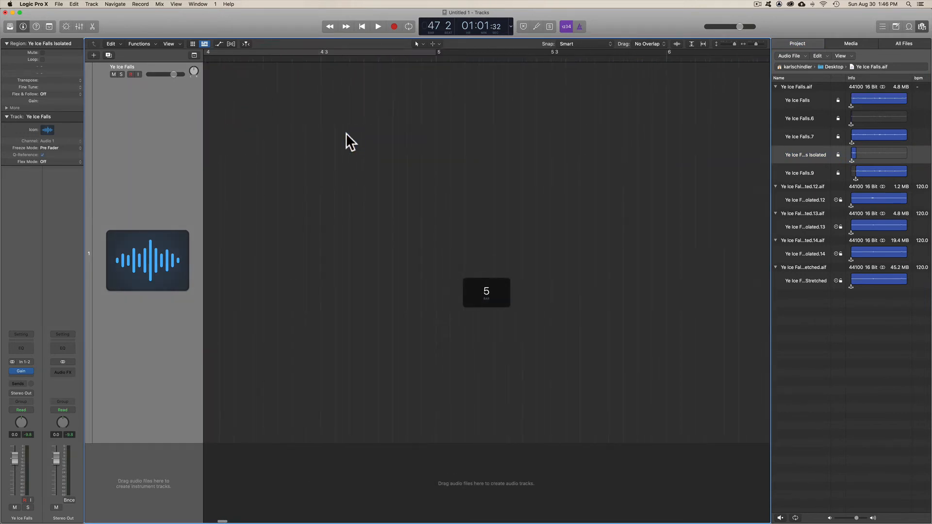
scroll(345, 132, "right", 2)
left_click(398, 151, "ctrl+alt")
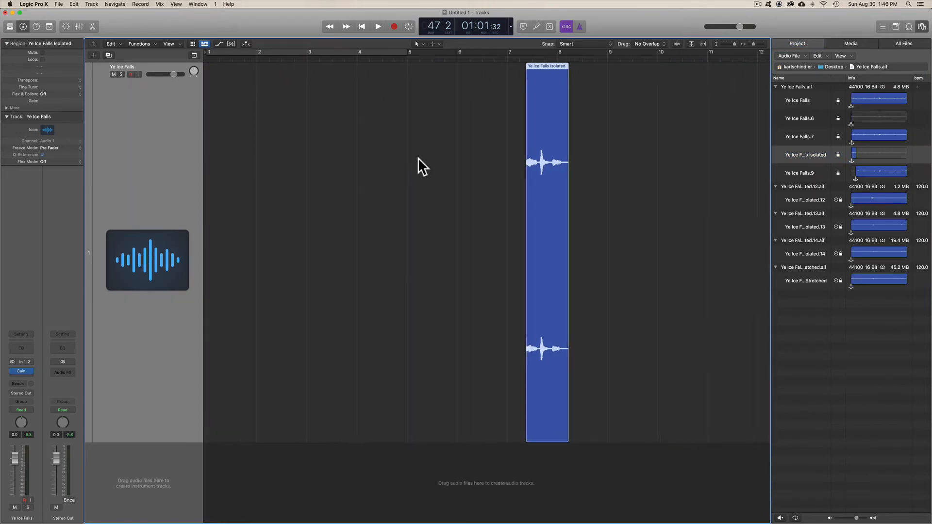
left_click_drag(226, 86, 223, 85)
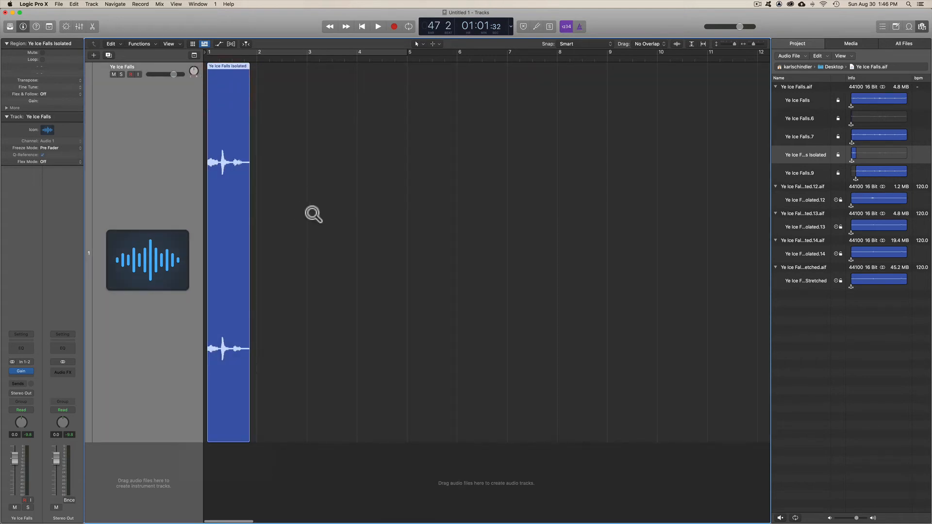
Step: Audition the original isolated region from the start for comparison with the stretched version
key("z")
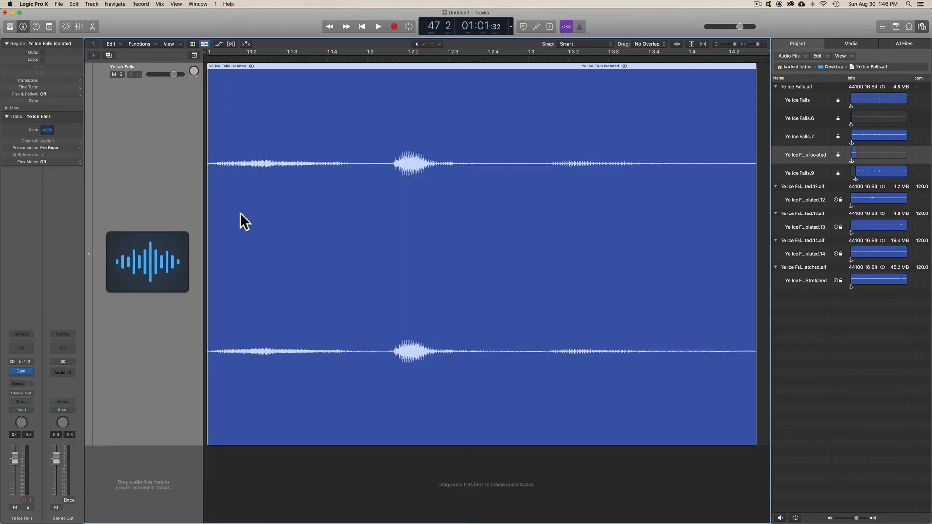
key("z")
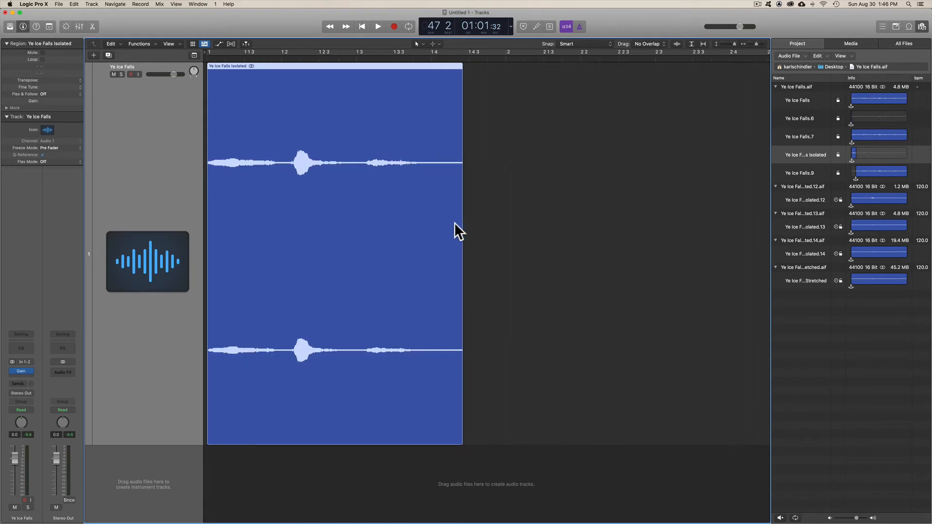
key("space")
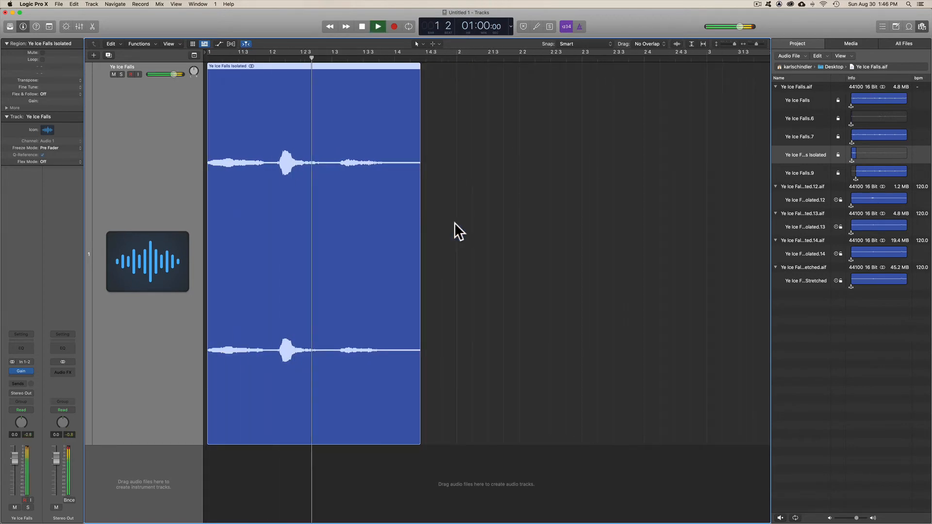
key("space")
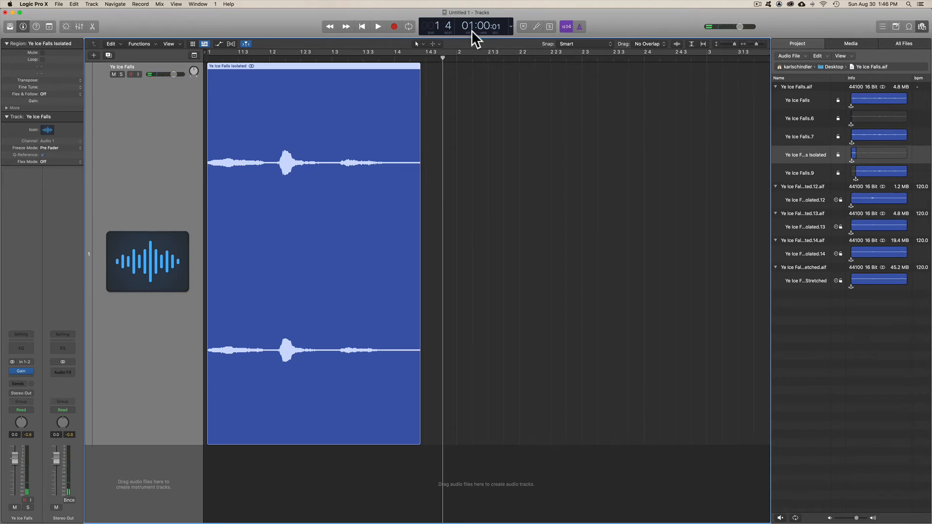
Step: Switch the transport display to Custom and play the isolated region from the start with the metronome on
left_click(511, 24)
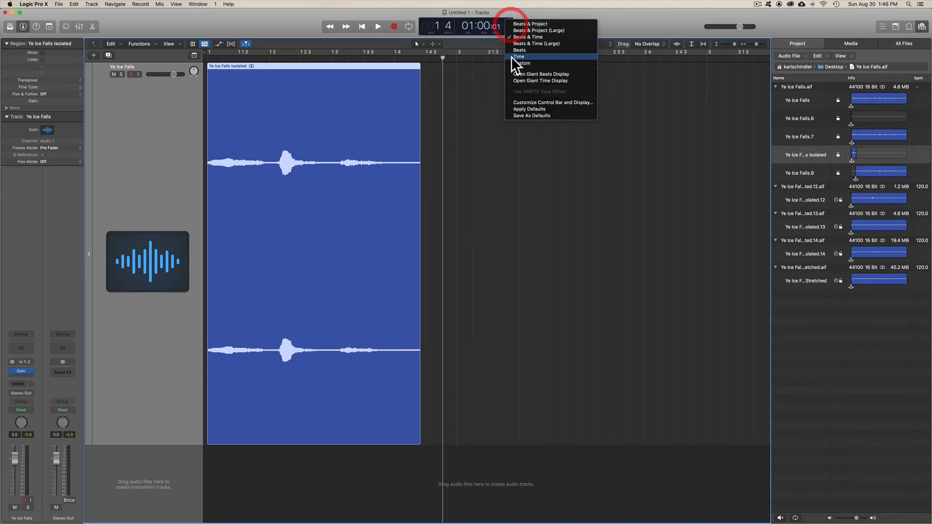
left_click(514, 60)
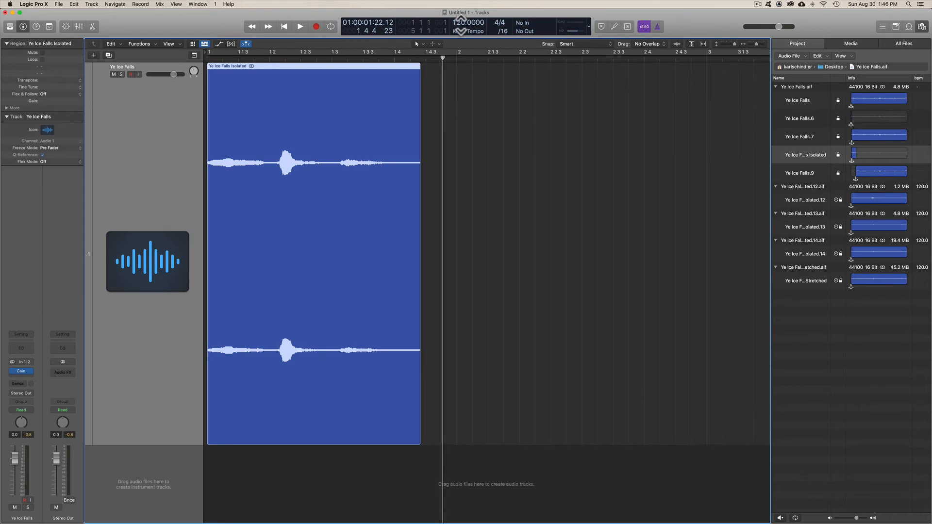
left_click(658, 26)
key("space")
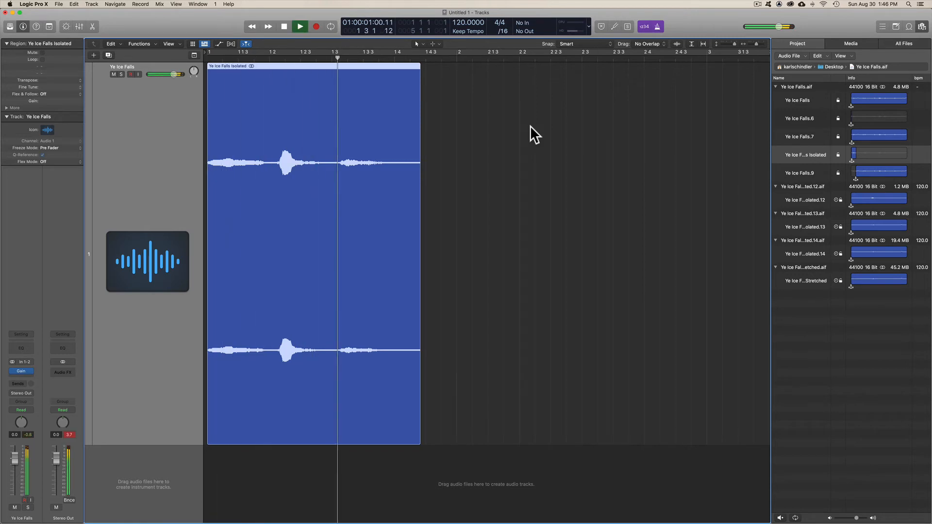
key("space")
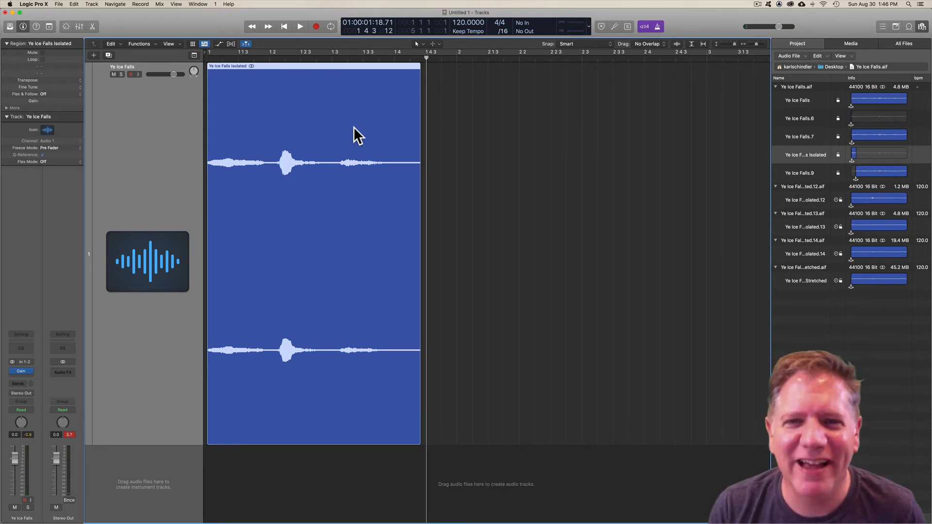
Step: Try turning Catch Playhead off and back on around the Ye Ice Falls Isolated region
key("space")
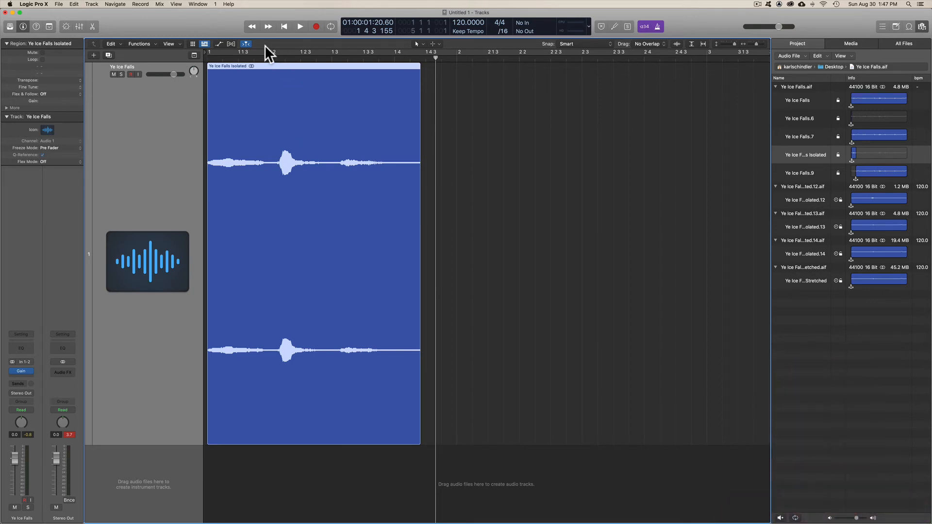
left_click(248, 43)
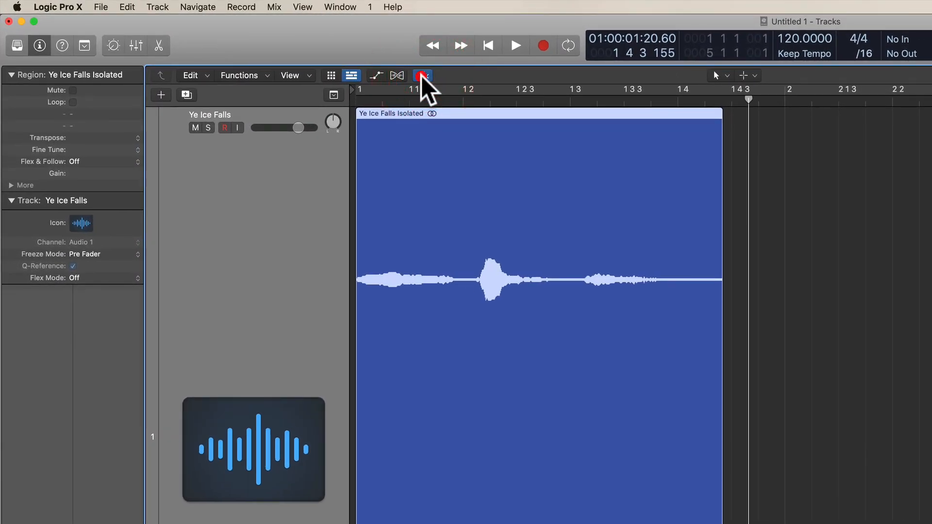
left_click(424, 75)
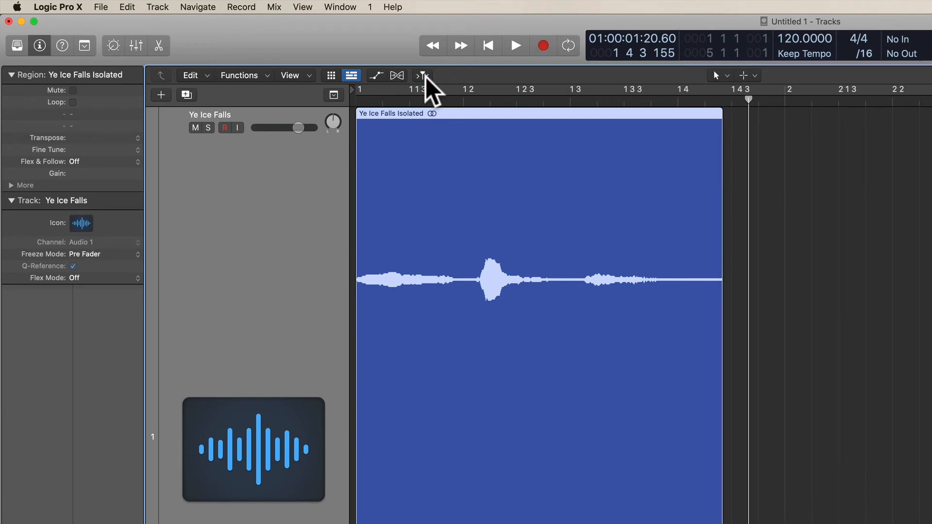
scroll(906, 370, "right", 3)
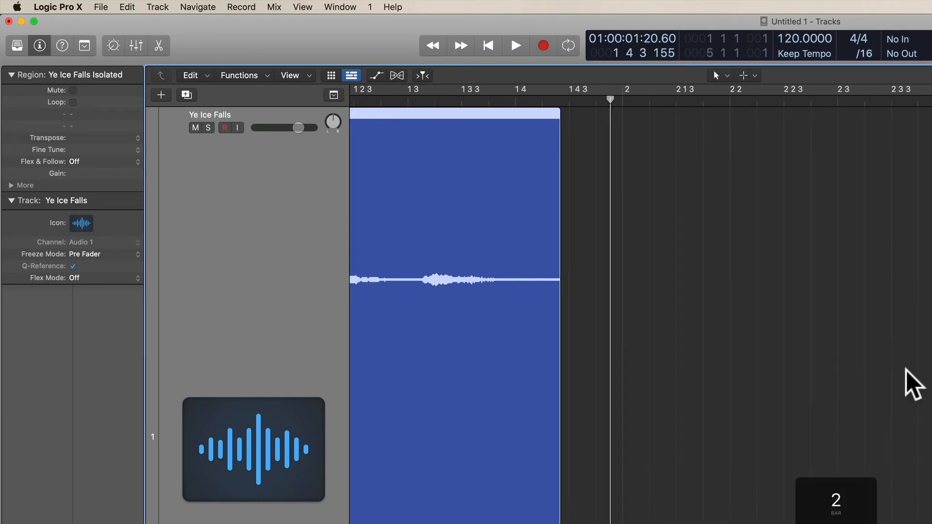
scroll(913, 384, "up", 3)
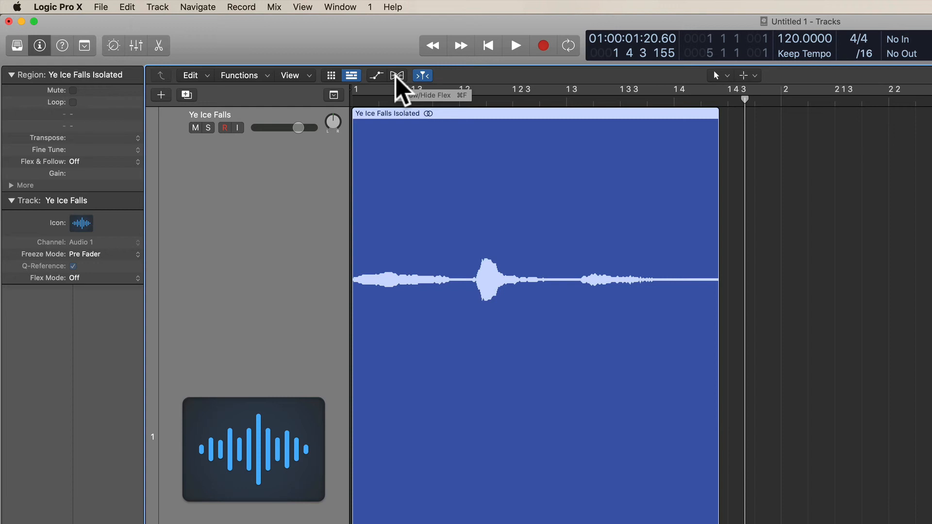
Step: Show the Flex controls in the Tracks area for the Ye Ice Falls track
left_click(397, 76)
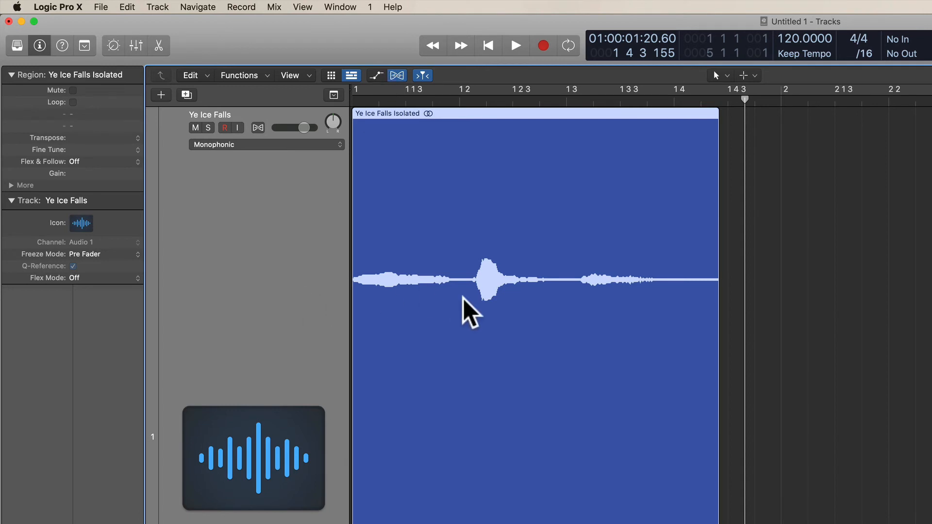
scroll(462, 297, "down", 3)
scroll(462, 297, "down", 5)
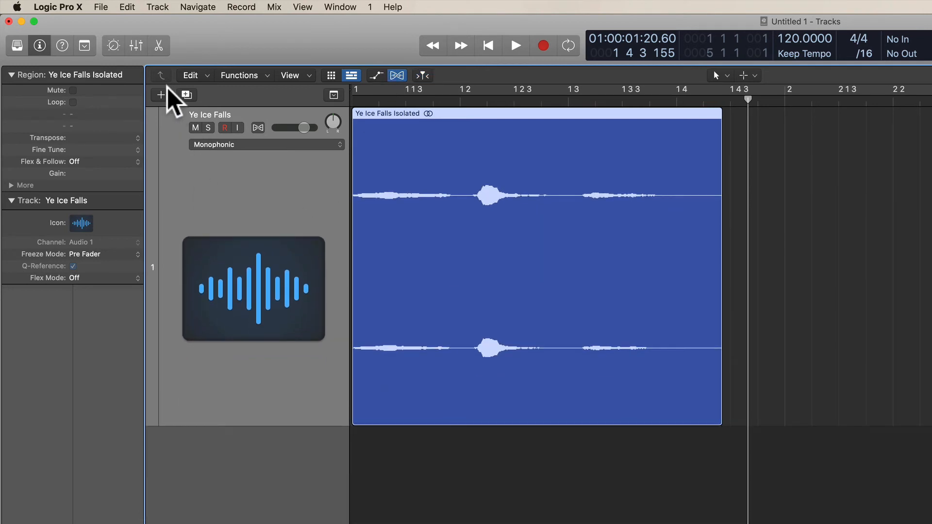
Step: Add a second audio track below Ye Ice Falls and toggle the Flex view to compare both track headers
left_click(161, 94)
key("Return")
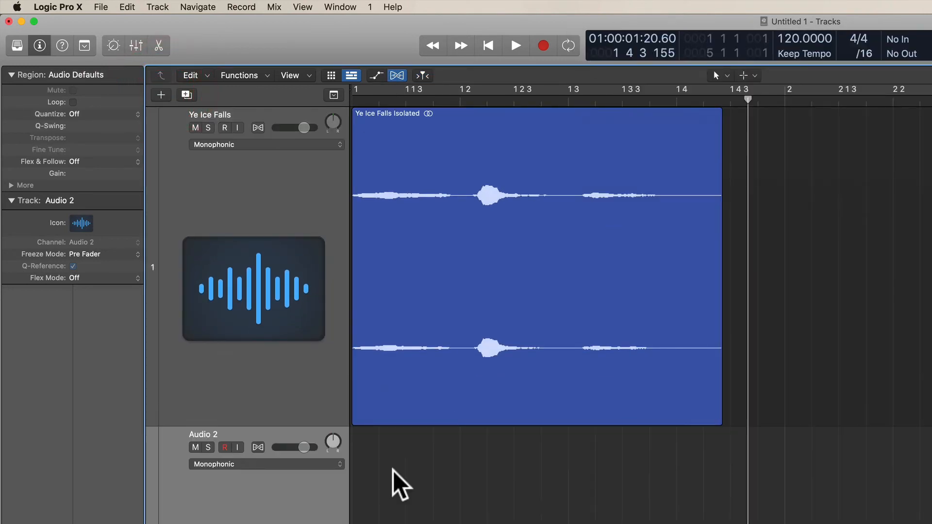
left_click(226, 523)
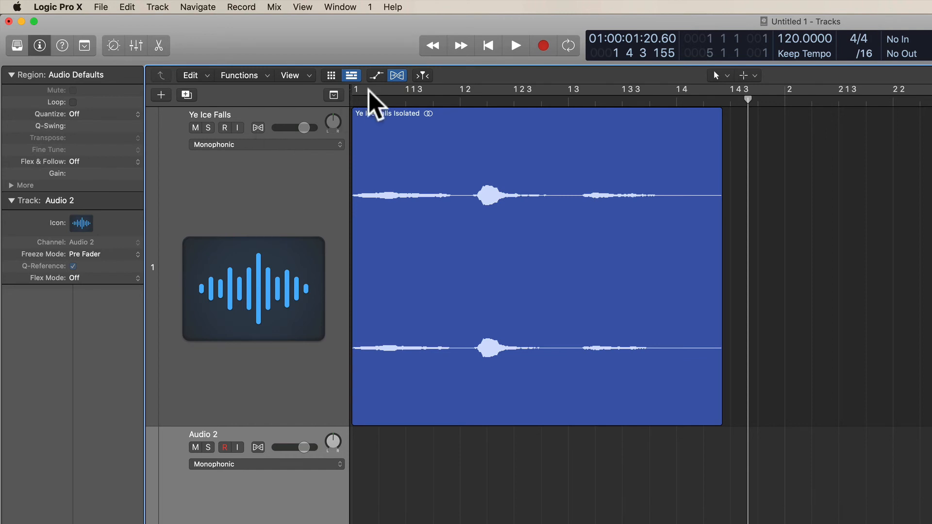
left_click(394, 76)
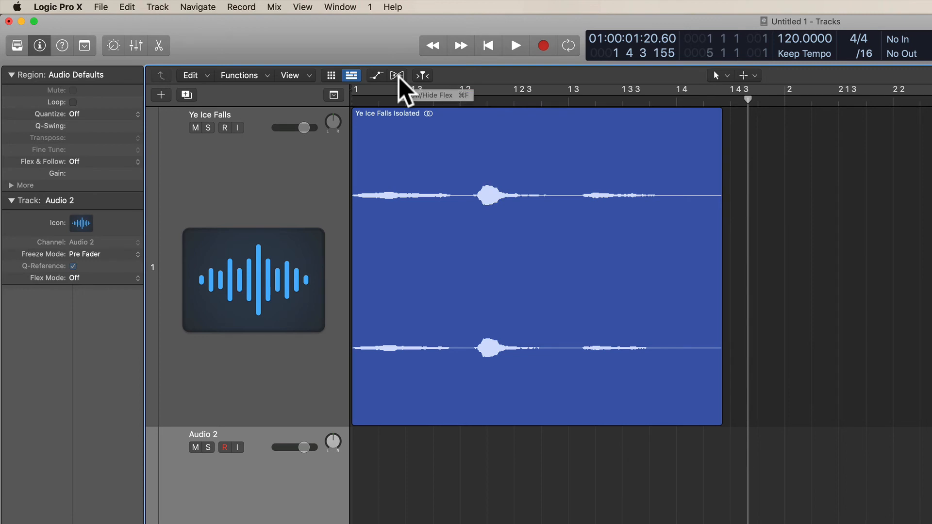
left_click(397, 76)
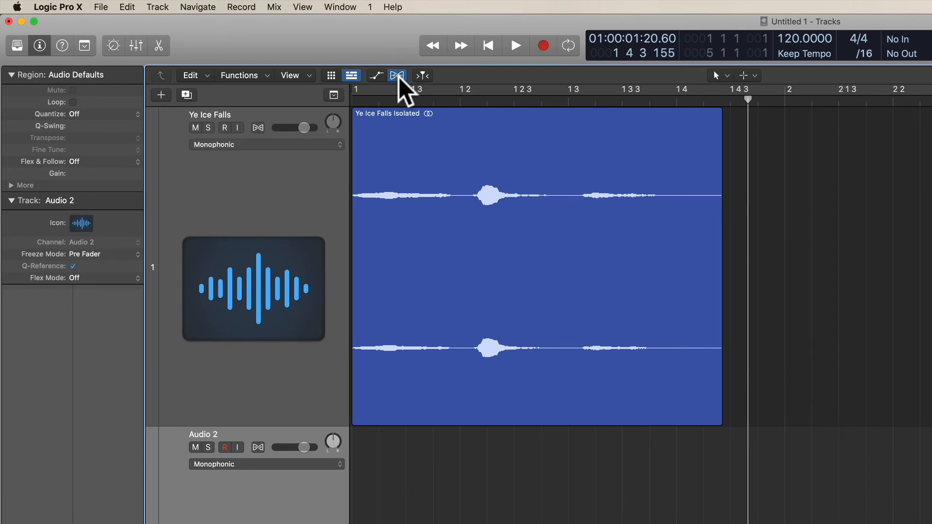
Step: Enable Flex on the Ye Ice Falls track and set its mode to Slicing
left_click(258, 128)
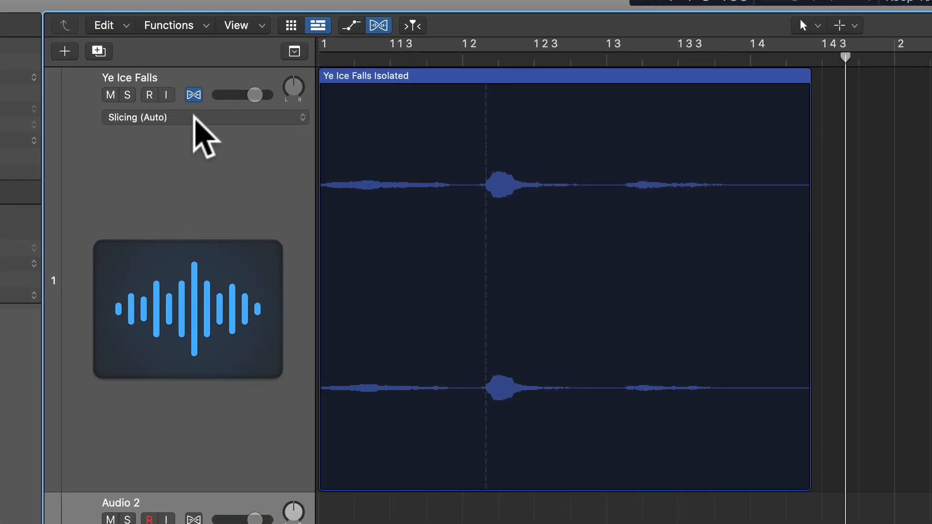
left_click(197, 117)
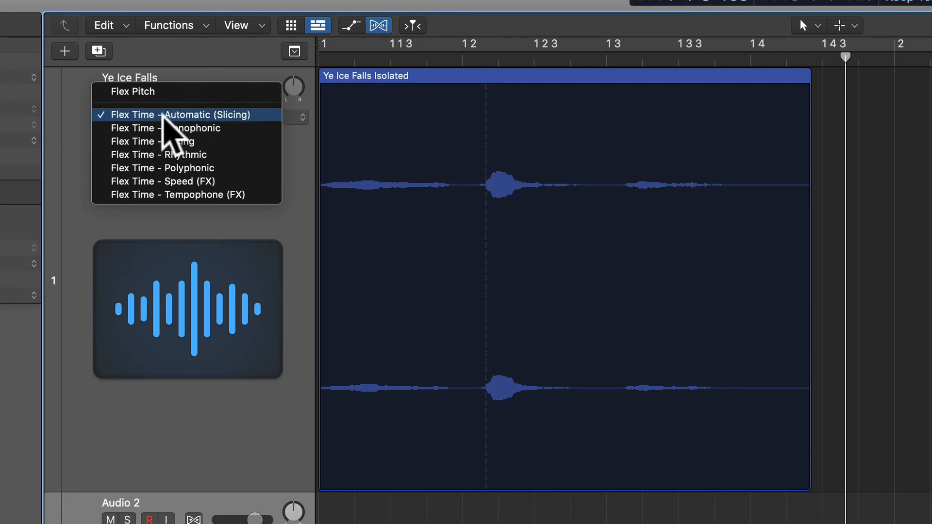
left_click(210, 115)
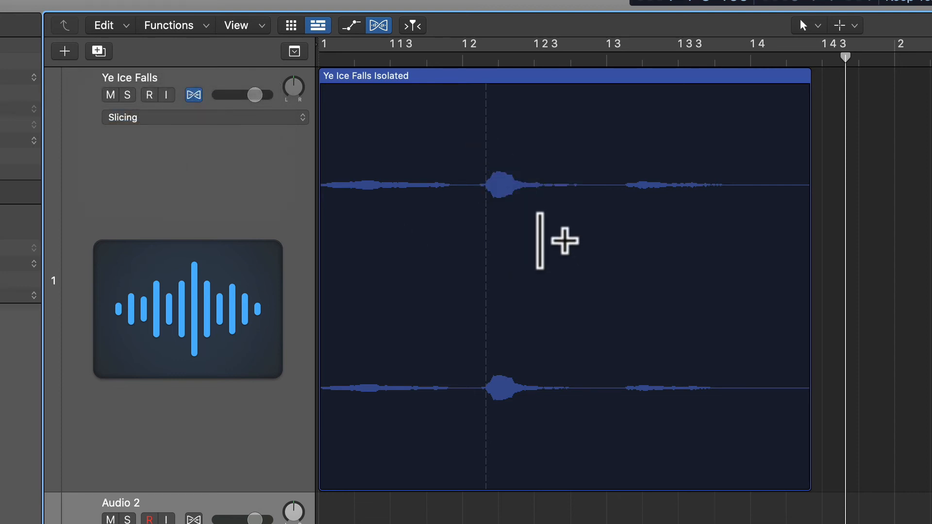
Step: Audition the Ye Ice Falls Isolated region from the start to judge its timing before moving any sounds
key("z")
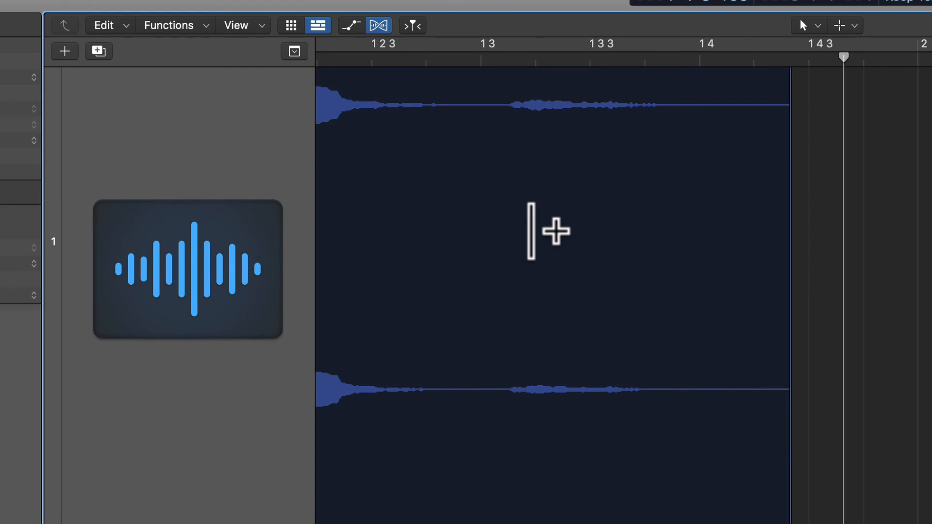
key("Return")
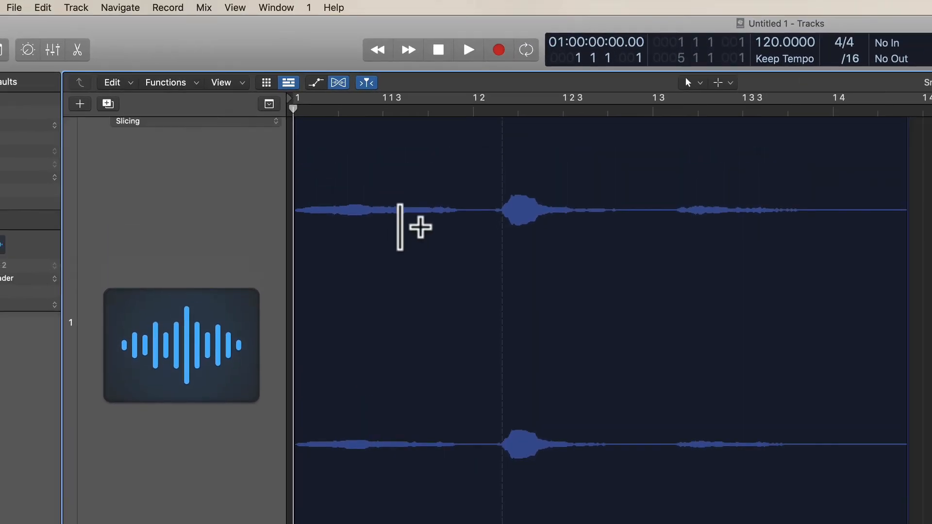
scroll(400, 227, "up", 3)
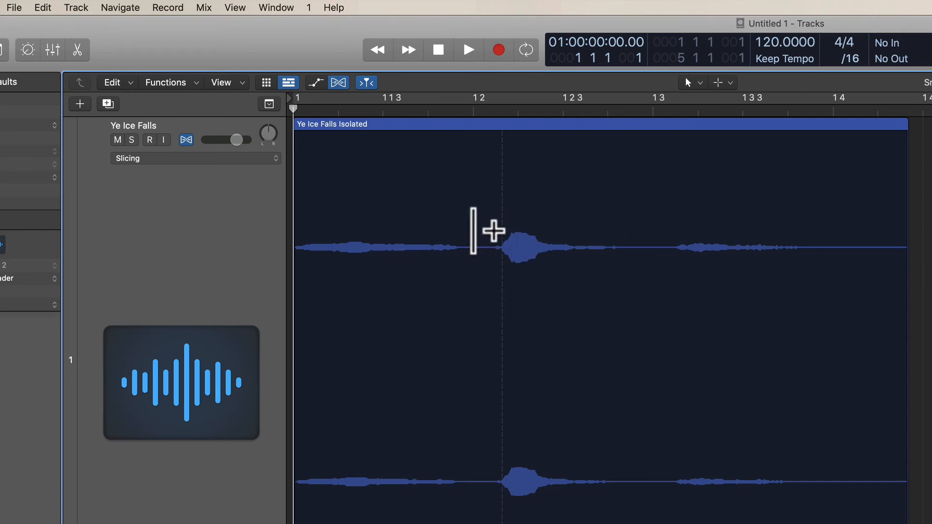
key("space")
key("space")
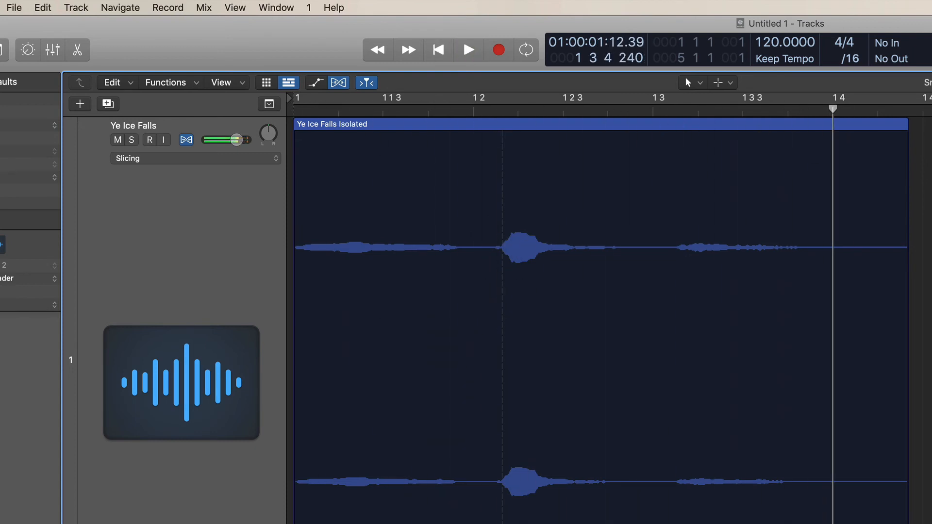
key("Return")
key("space")
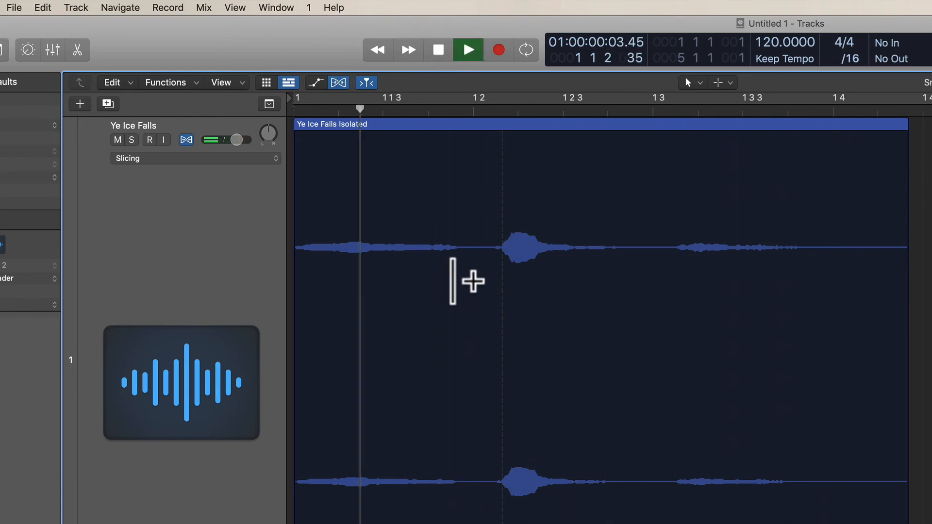
key("space")
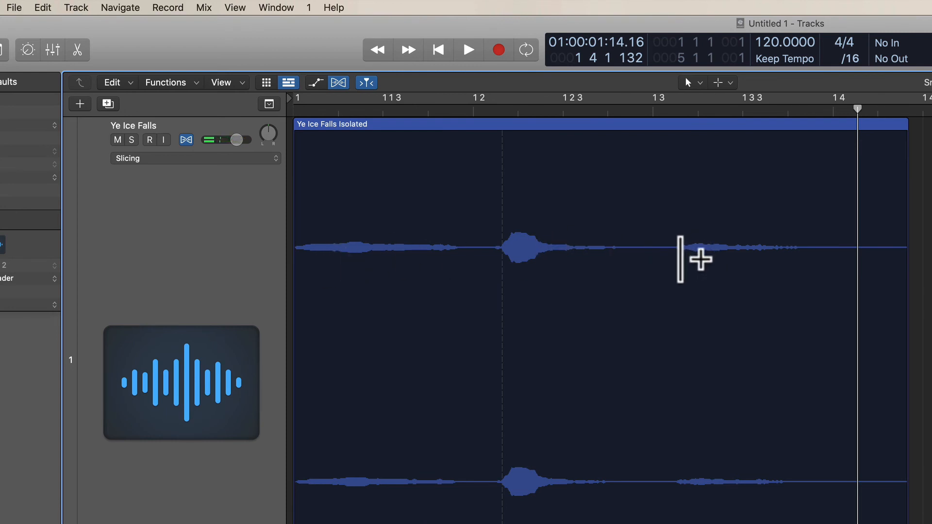
Step: Add a flex marker at the start of the third sound, align the second sound's transient to beat 2, and audition it
left_click(677, 252)
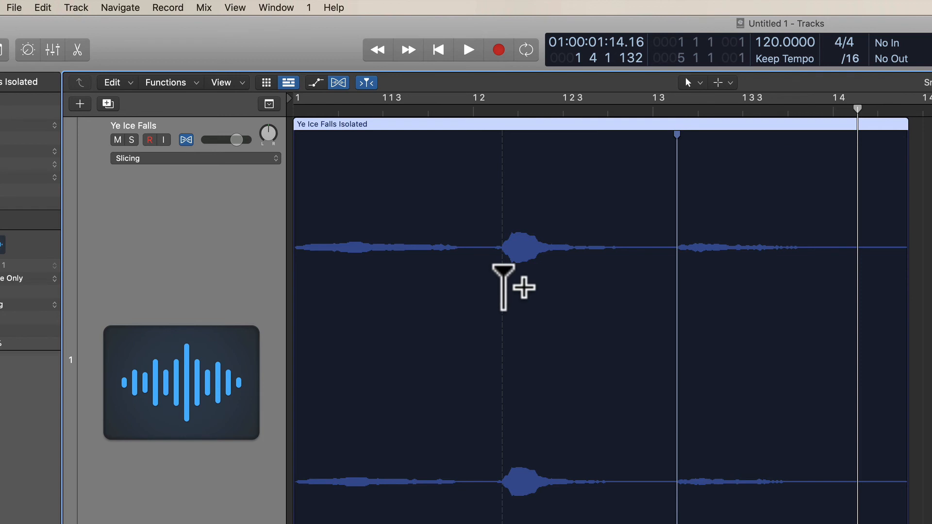
mouse_move(503, 267)
left_mouse_down()
mouse_move(474, 267)
mouse_move(475, 287)
left_mouse_up()
key("Return")
key("space")
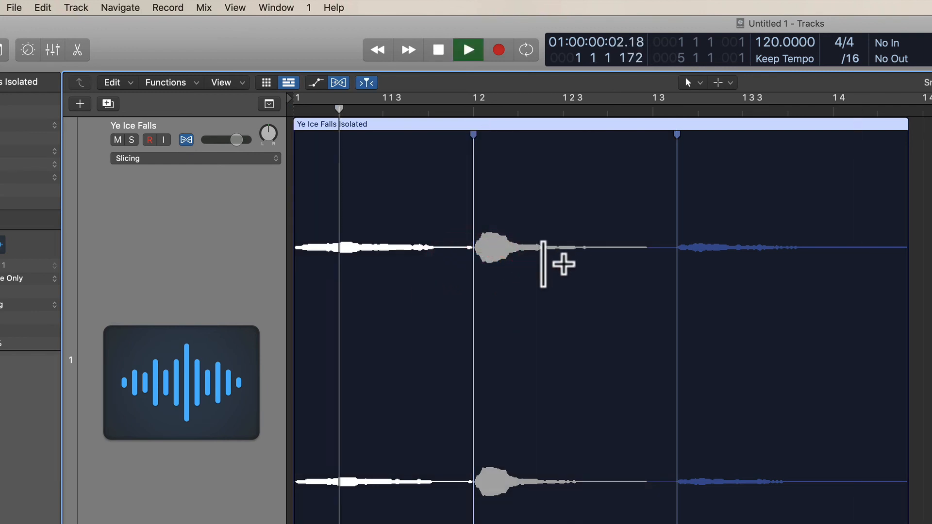
key("space")
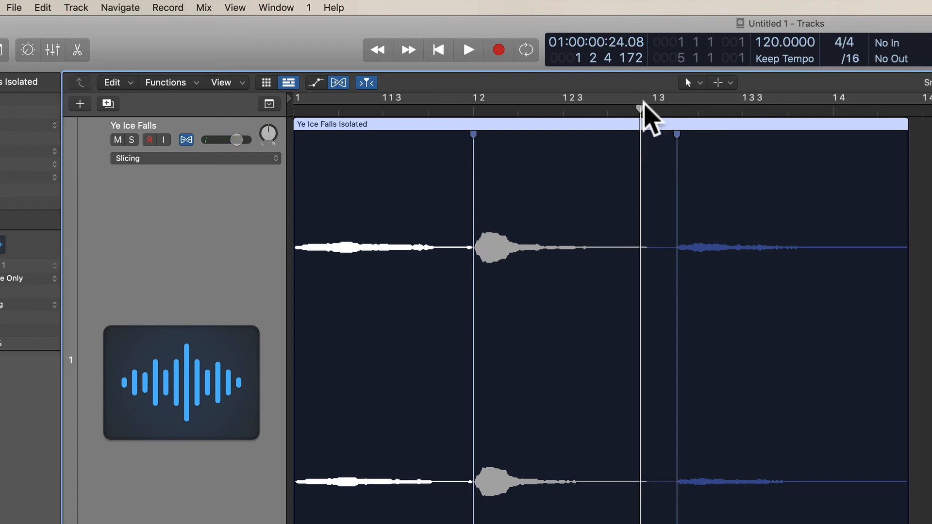
Step: Move the third sound's flex marker to beat 3 and audition the region from the start
left_click_drag(641, 109, 398, 139)
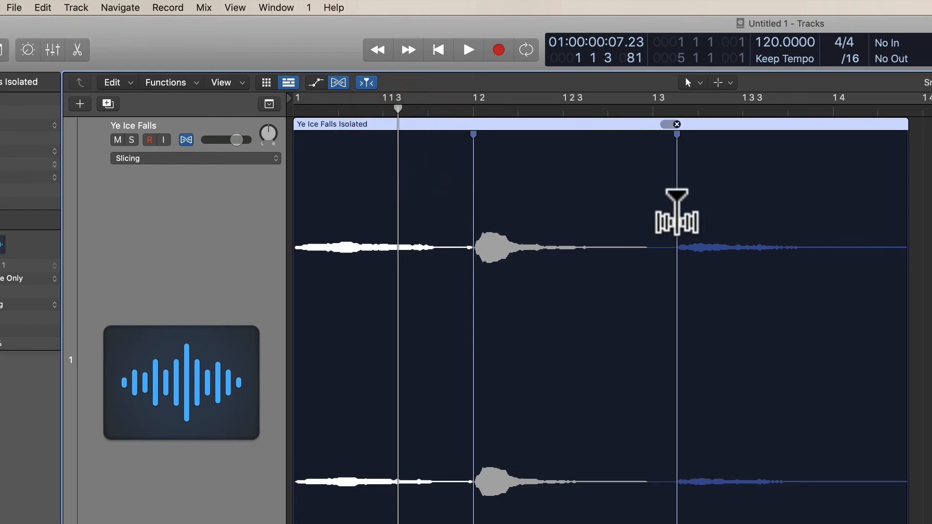
left_click_drag(677, 214, 653, 213)
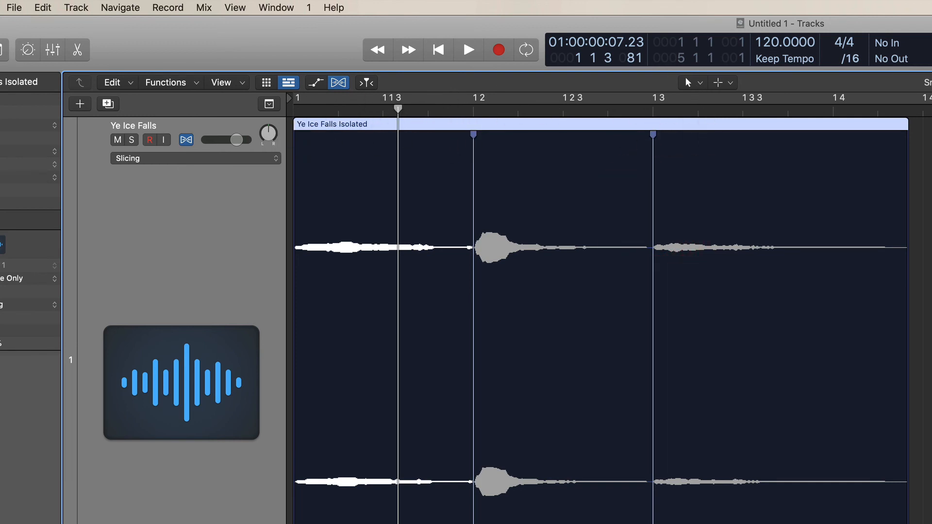
key("Return")
key("space")
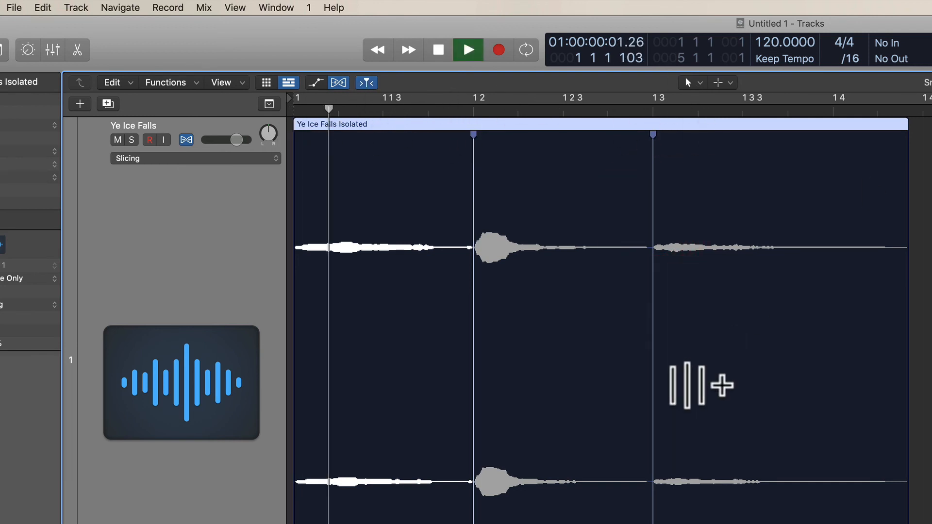
key("space")
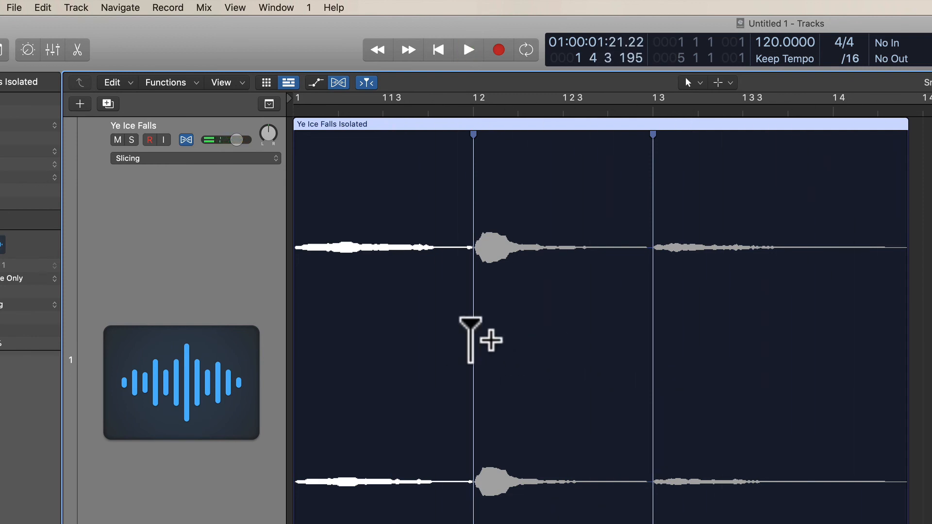
Step: Try moving the second sound's flex marker from beat 2 to position 1 2 3 without an anchor marker before it
left_click_drag(473, 340, 562, 348)
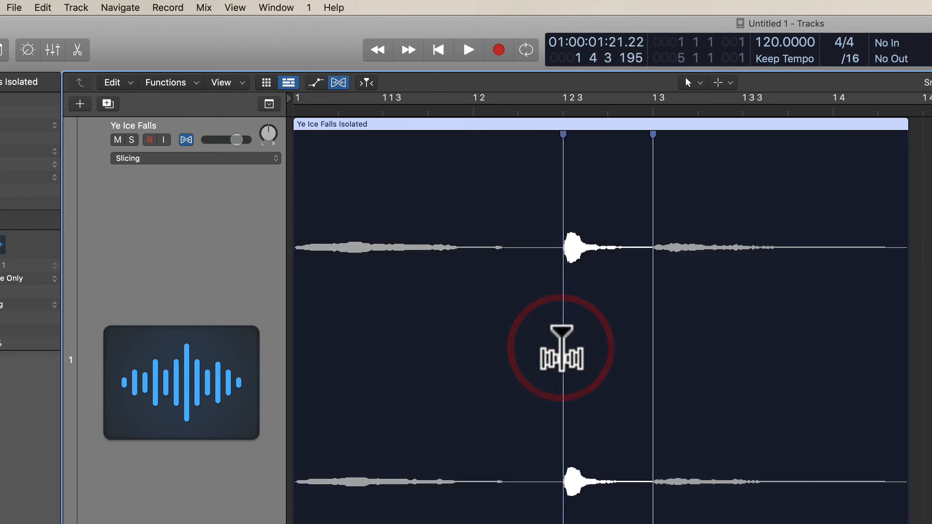
key("space")
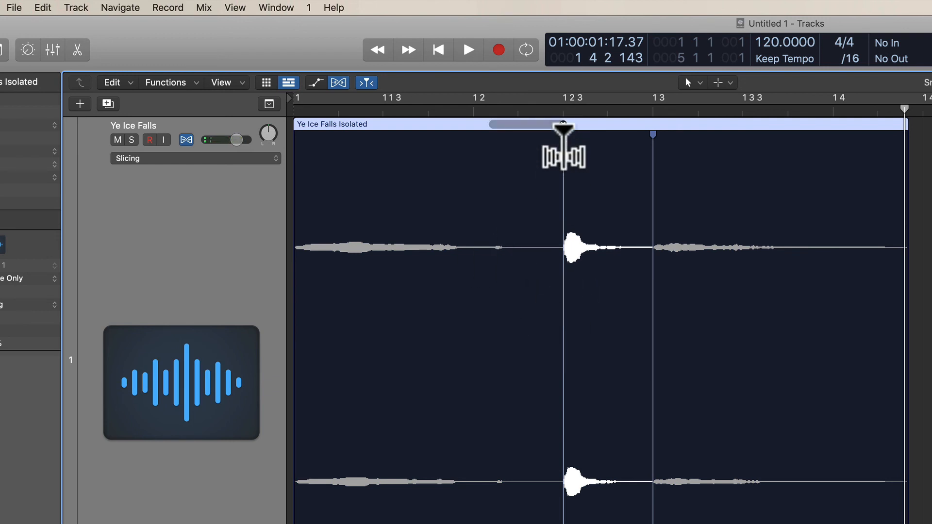
key("super+z")
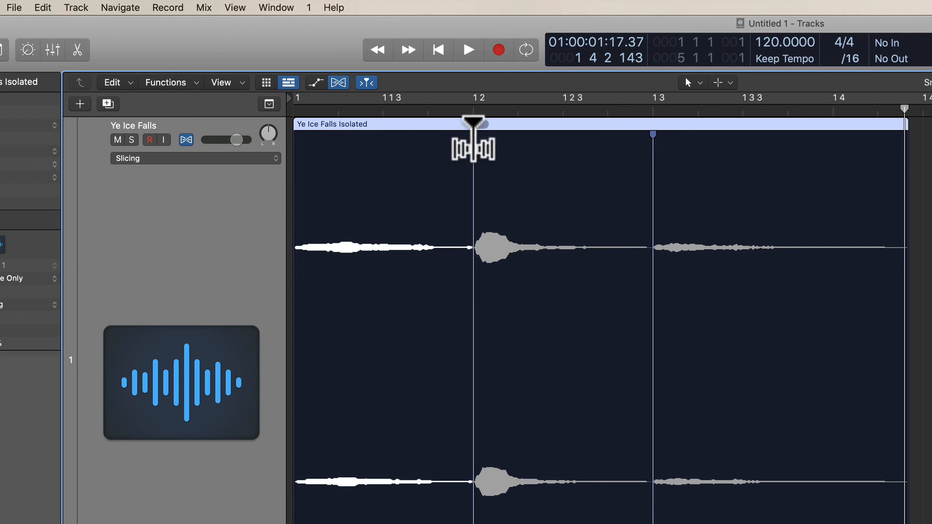
Step: Add an anchor flex marker just before beat 2, move the second sound's marker to position 1 2 3, and audition it
mouse_move(474, 141)
left_mouse_down()
mouse_move(460, 143)
mouse_move(474, 142)
left_mouse_up()
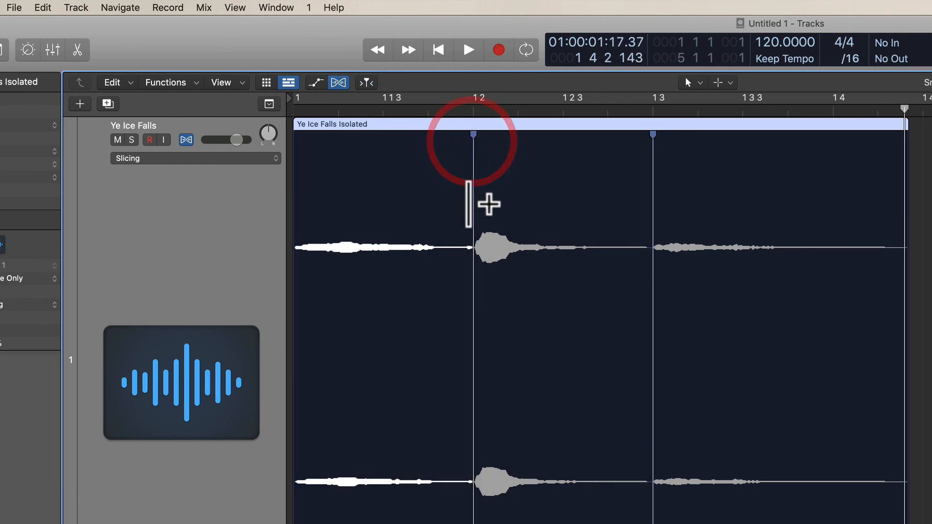
left_click_drag(468, 206, 460, 208)
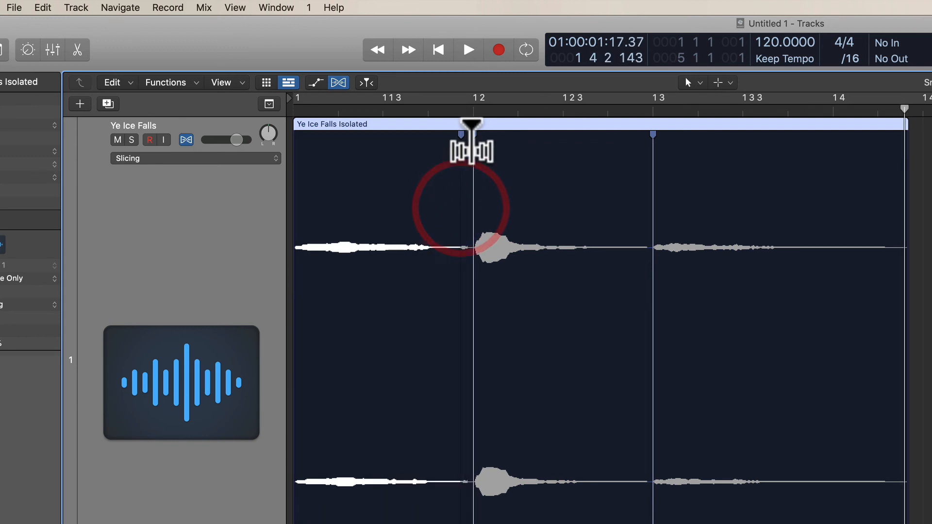
left_click_drag(472, 141, 563, 145)
key("Return")
key("space")
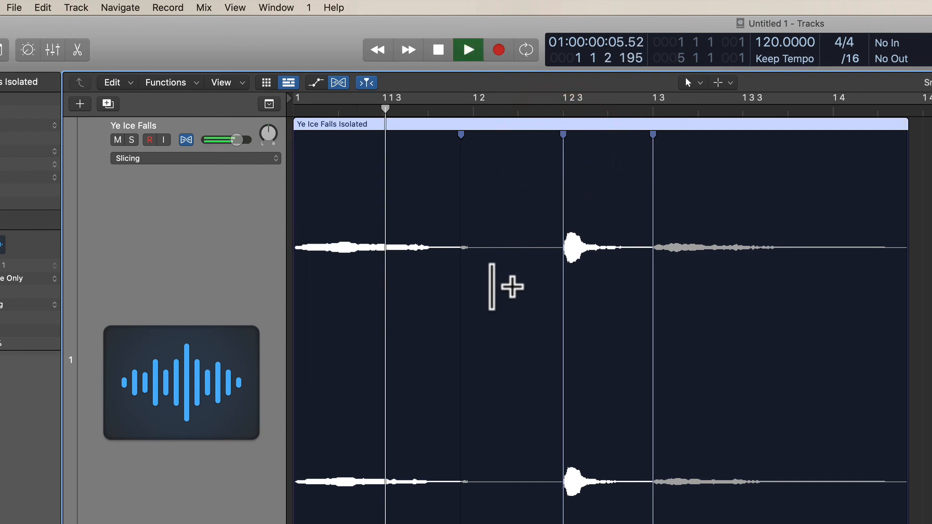
key("space")
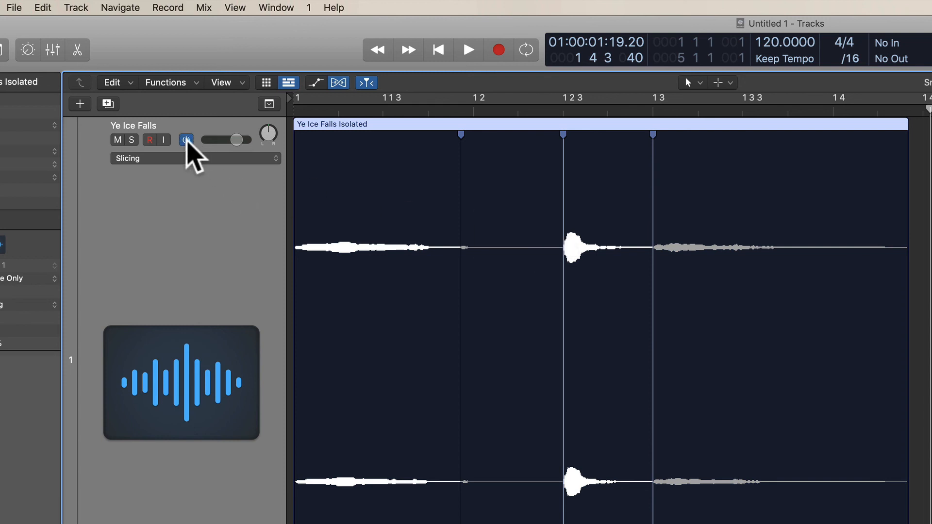
Step: Turn Flex off for the Ye Ice Falls track
left_click(186, 141)
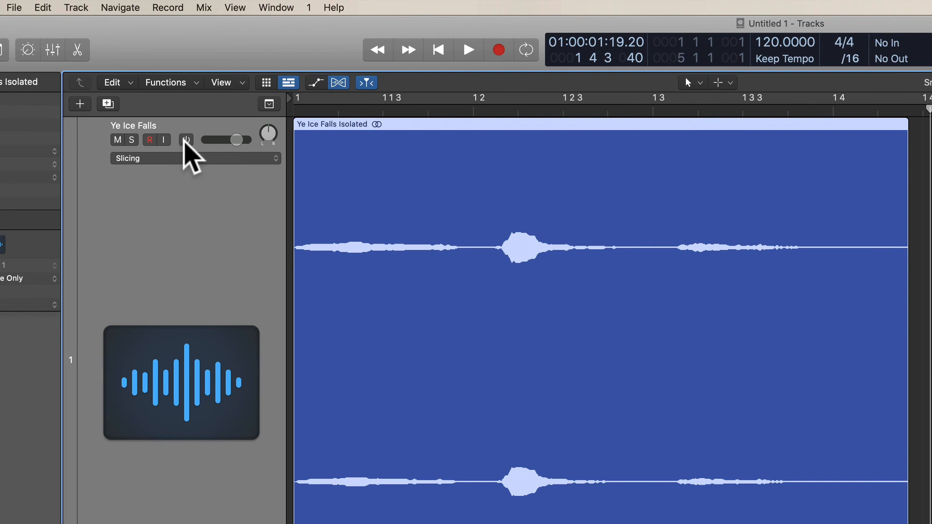
Step: Turn Flex back on for the Ye Ice Falls track and hide the Flex view so the plain region waveform shows
left_click(186, 140)
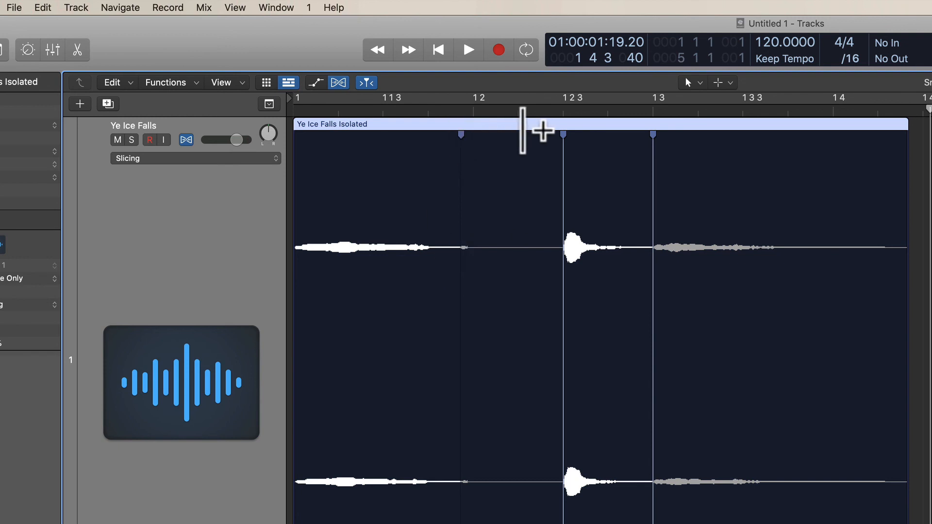
left_click(339, 83)
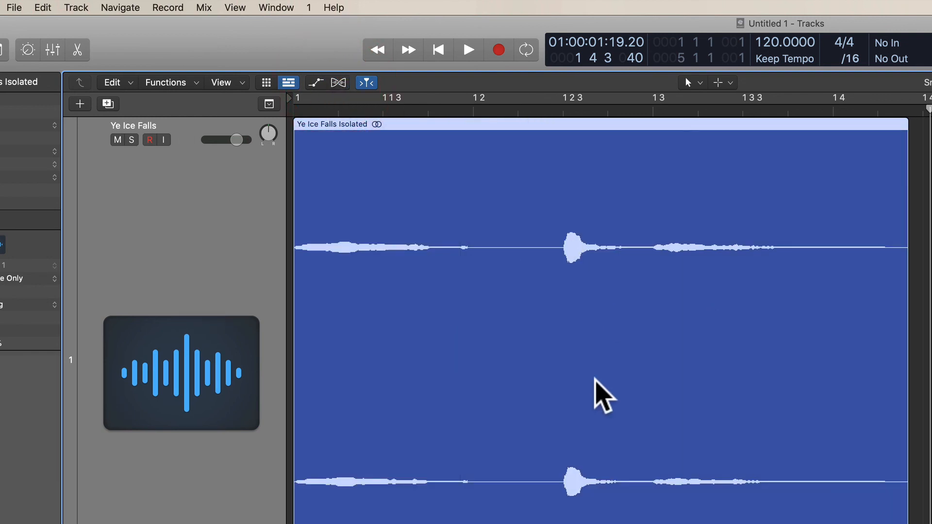
Step: Switch the track display from Flex view to volume automation and back to the plain waveform with both views hidden
left_click(338, 83)
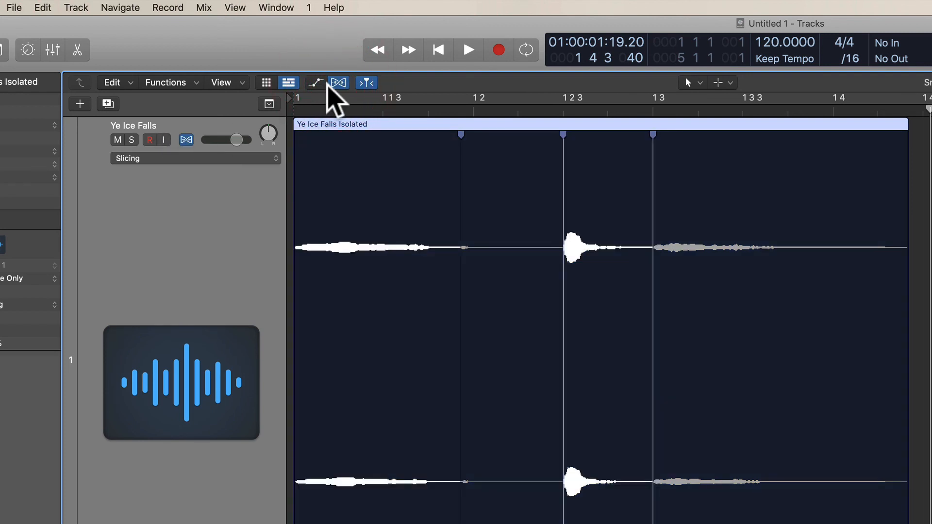
key("a")
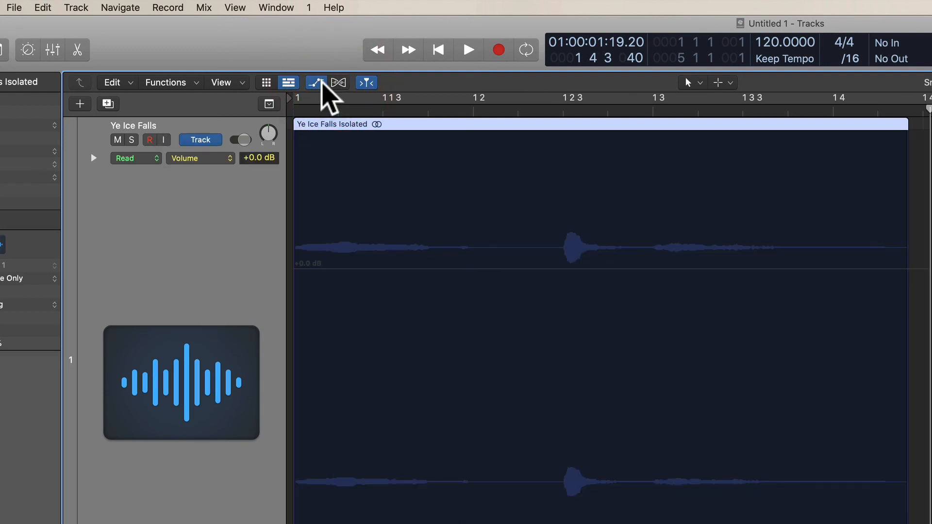
left_click(337, 83)
left_click(341, 82)
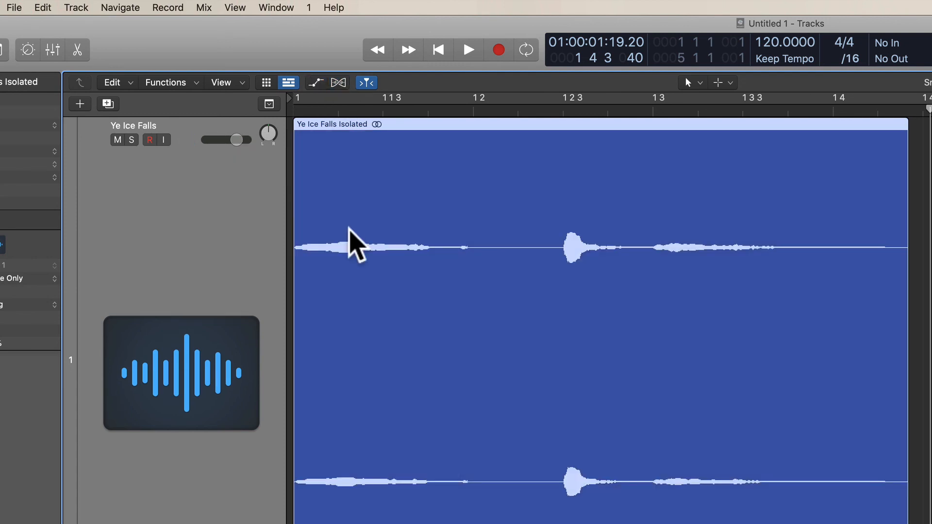
Step: Audition the flexed Ye Ice Falls Isolated region with the Flex view hidden and stop playback after its end
key("space")
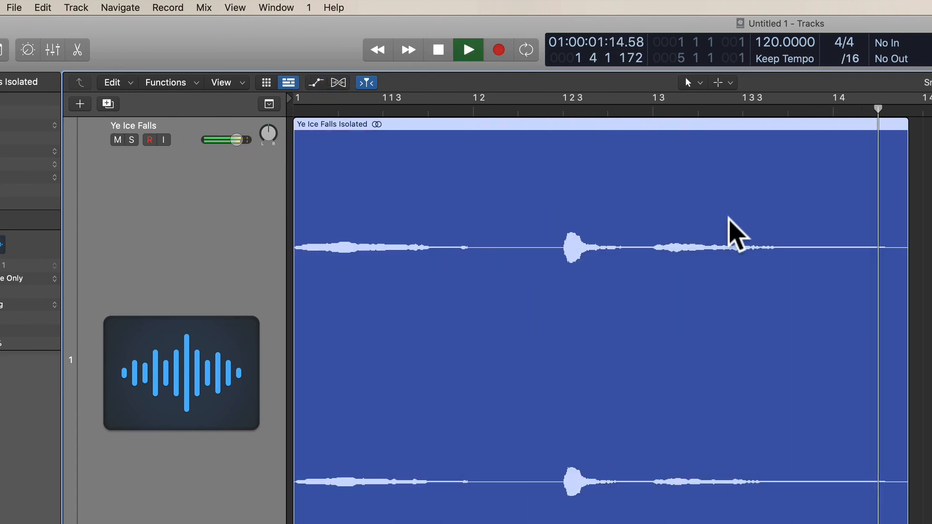
key("space")
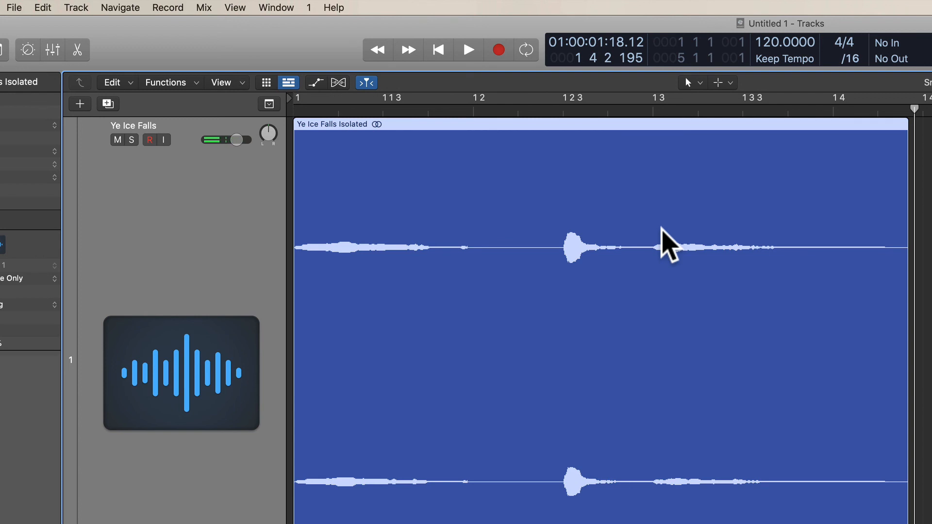